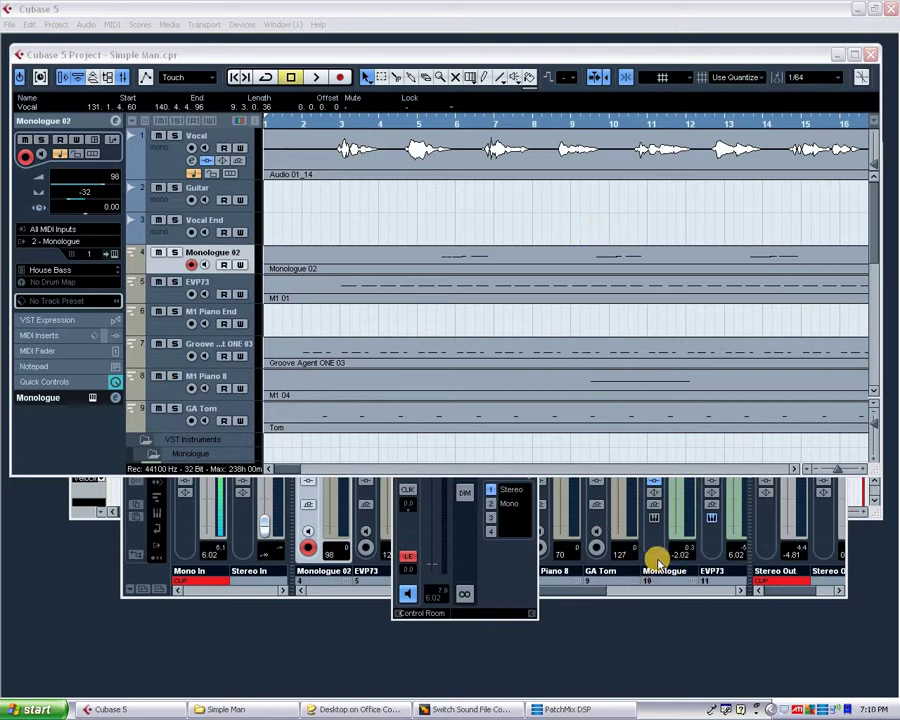
Bring the Mixer in front of the project window and position it over the lower half of the track area
left_click(655, 563)
mouse_move(518, 297)
left_mouse_down()
mouse_move(532, 239)
mouse_move(520, 275)
left_mouse_up()
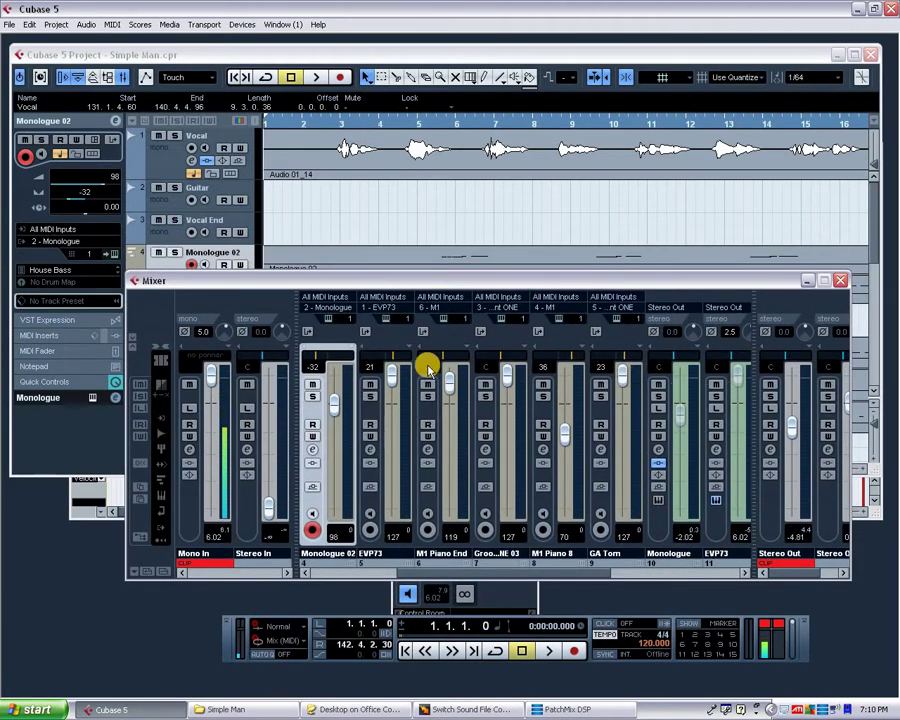
left_click_drag(581, 282, 557, 297)
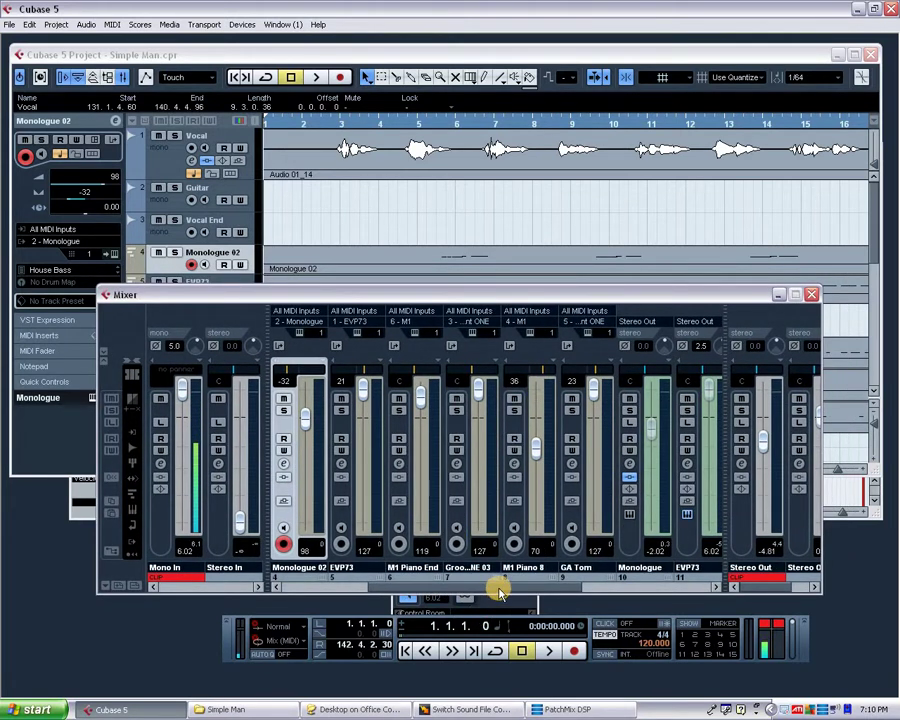
mouse_move(508, 587)
left_mouse_down()
mouse_move(629, 583)
mouse_move(470, 592)
mouse_move(492, 587)
left_mouse_up()
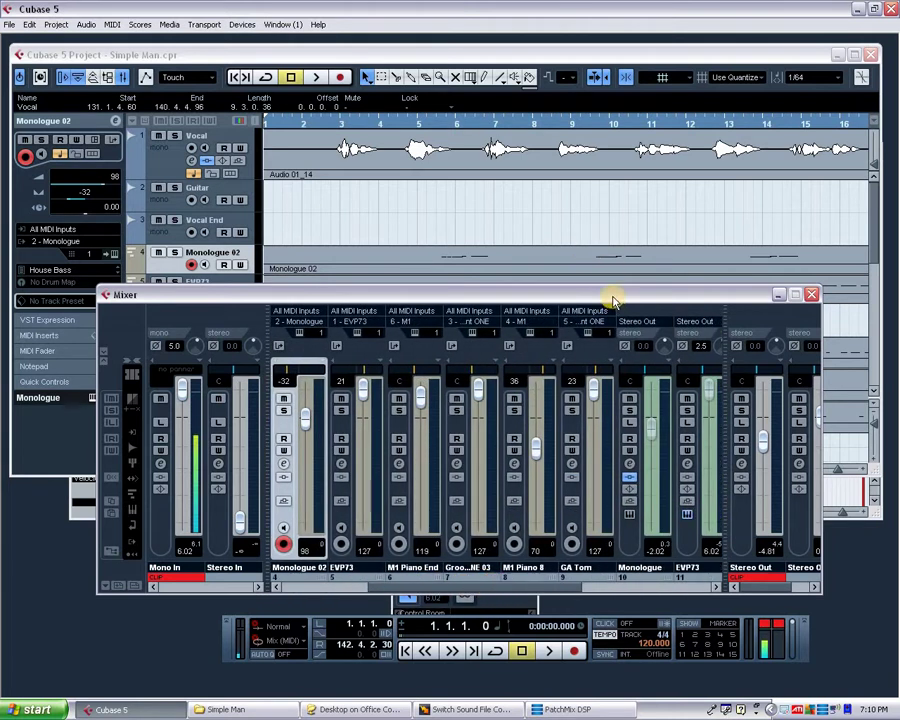
mouse_move(629, 293)
left_mouse_down()
mouse_move(650, 272)
mouse_move(633, 286)
left_mouse_up()
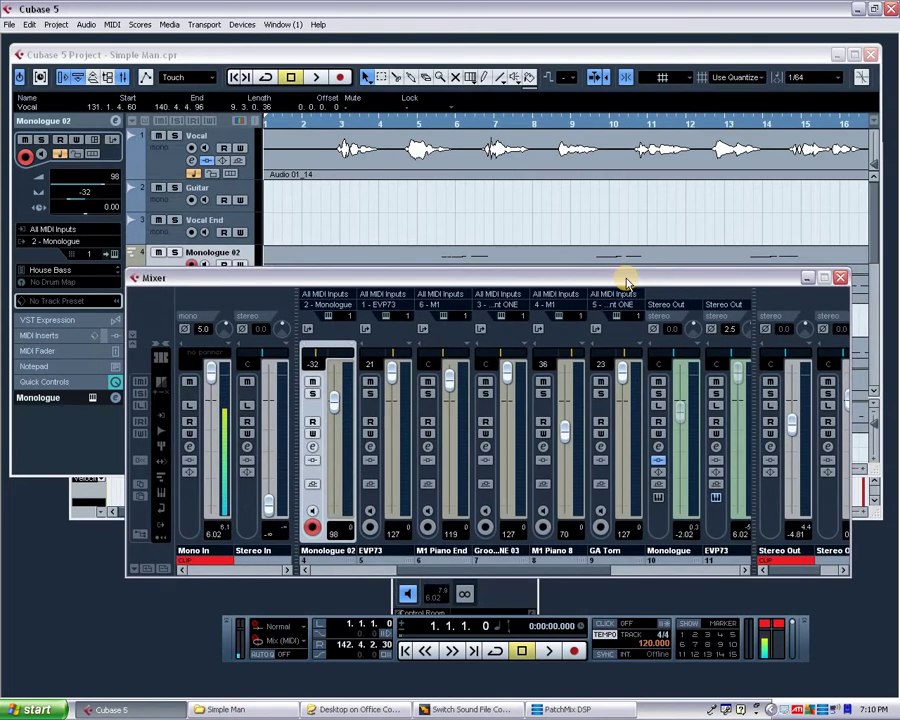
Open the Control Room Mixer for a brief look and close it again
left_click(240, 25)
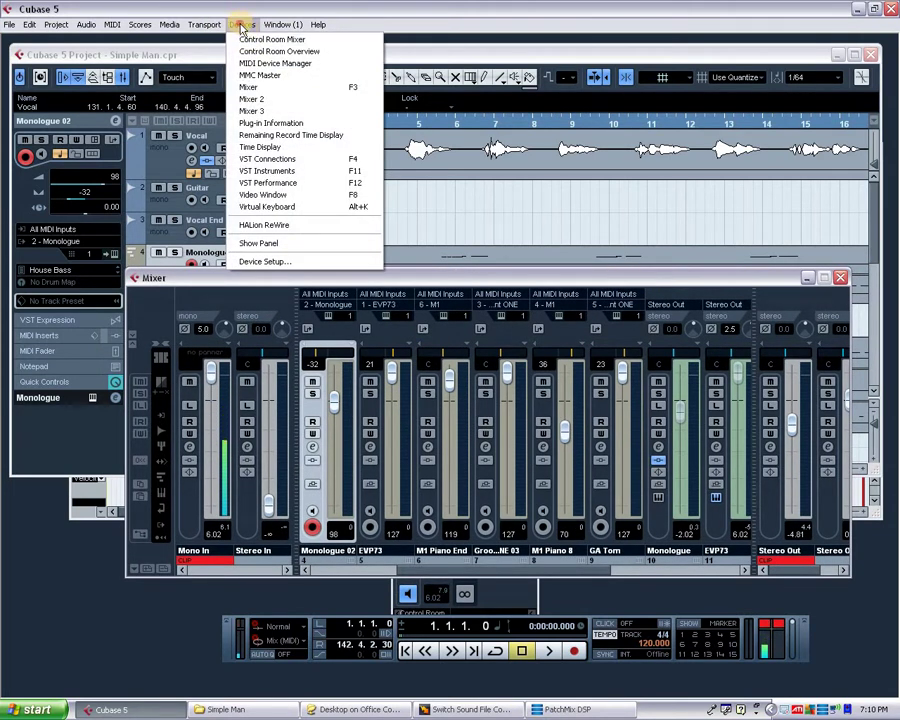
left_click(240, 25)
left_click(240, 25)
left_click(250, 39)
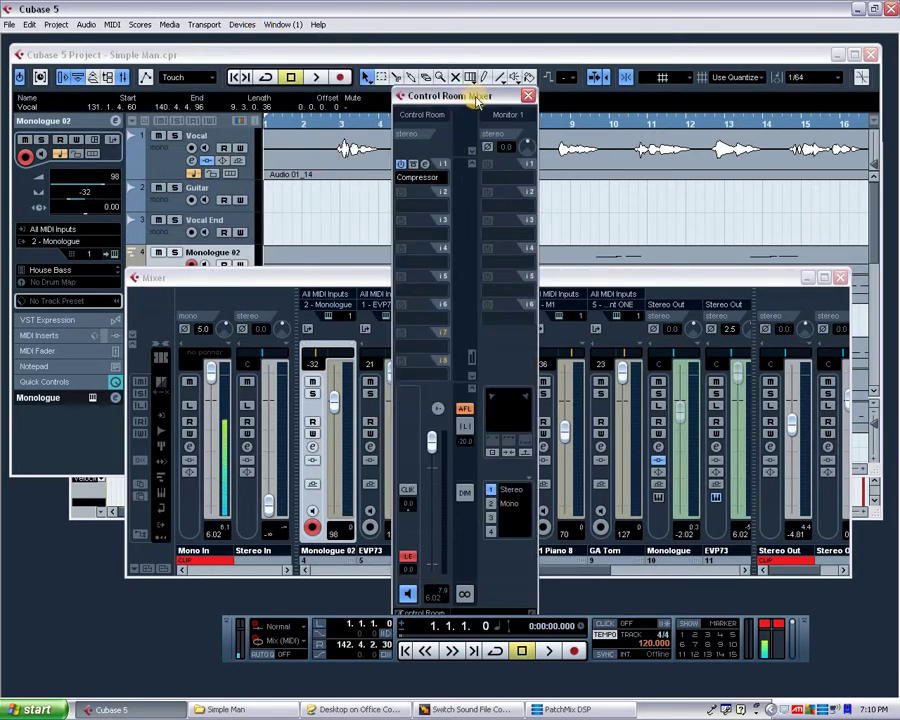
left_click_drag(478, 97, 503, 99)
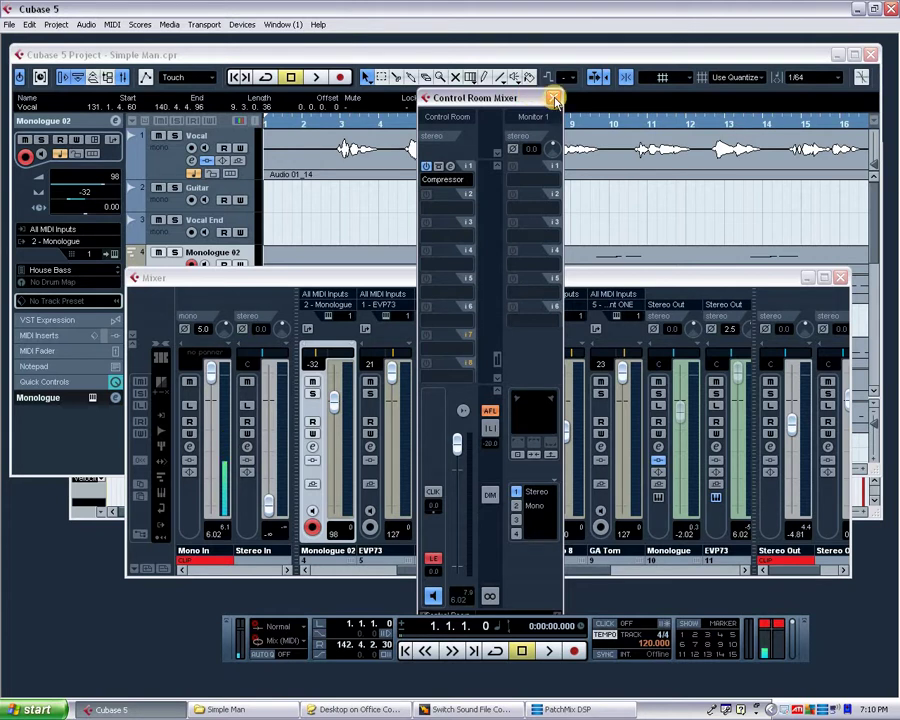
left_click(553, 97)
Review the Outputs, External FX, External Instruments and Studio pages of VST Connections, and close the window
left_click(240, 24)
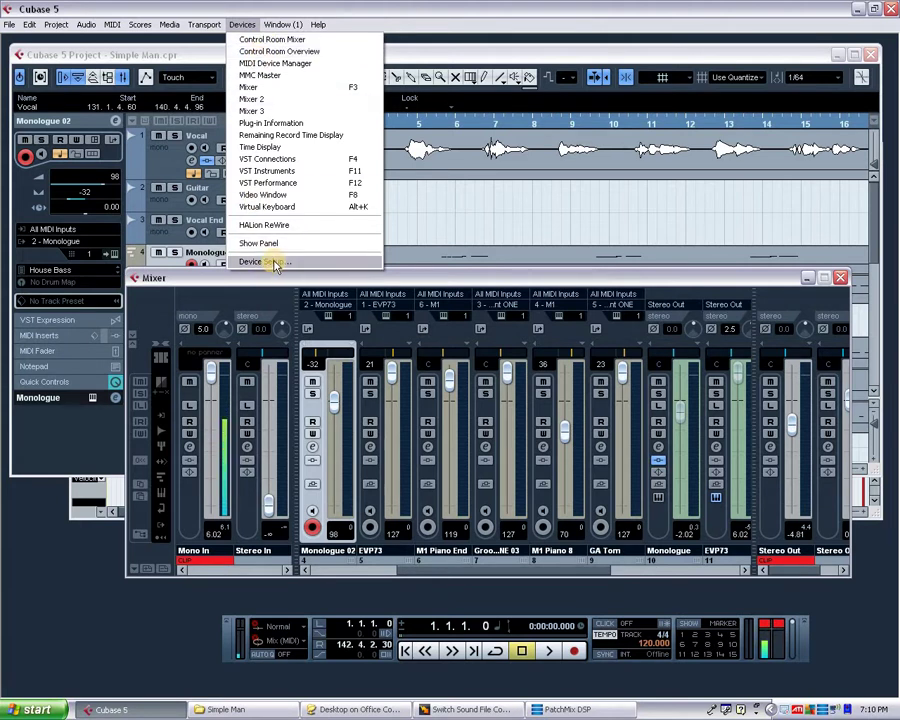
left_click(267, 159)
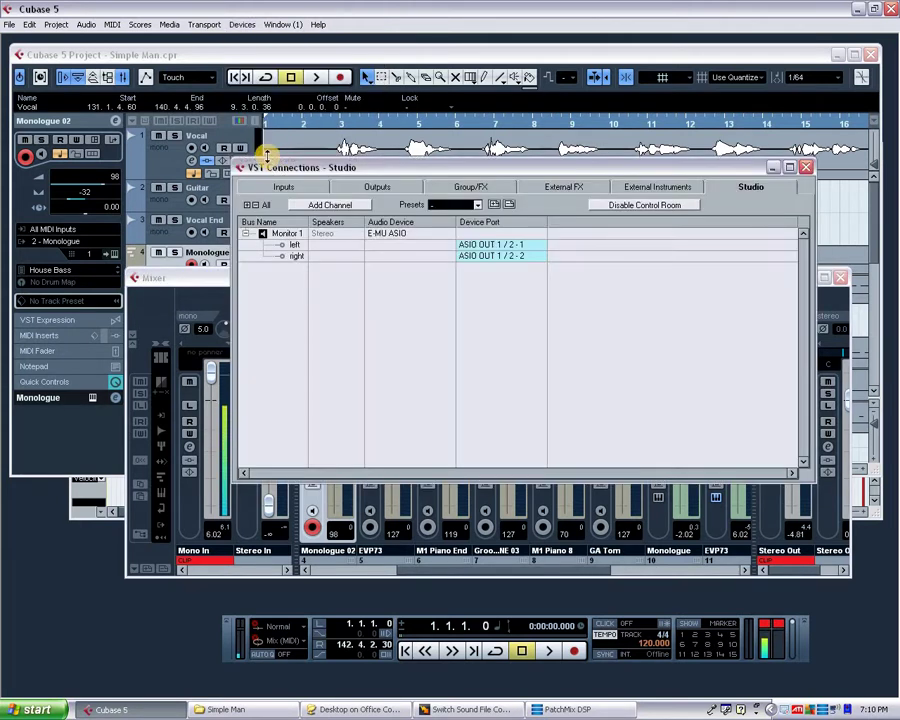
left_click(390, 187)
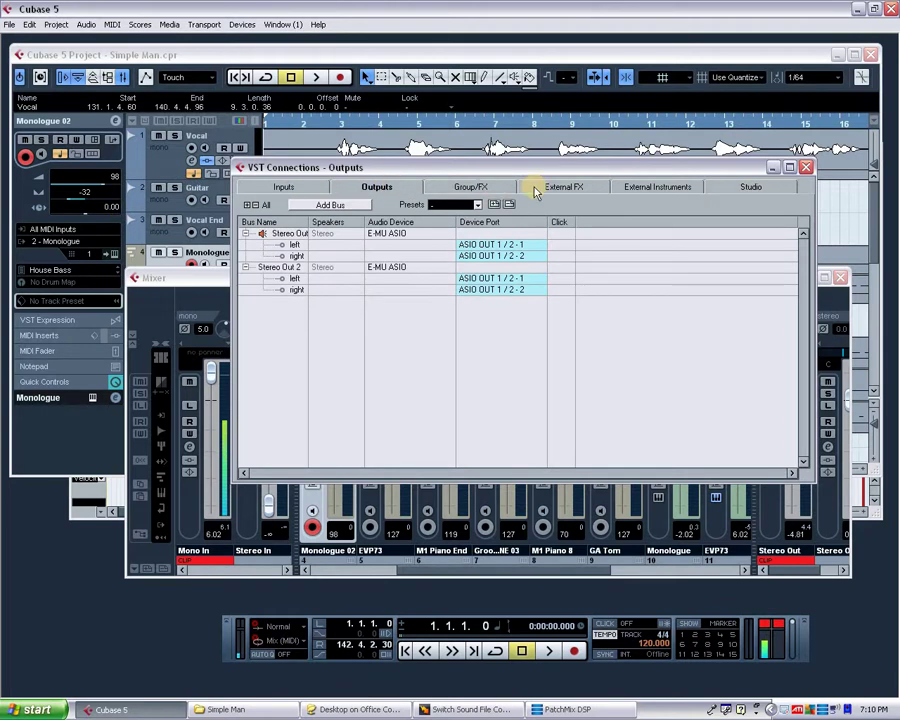
left_click(575, 187)
left_click(670, 187)
left_click(737, 188)
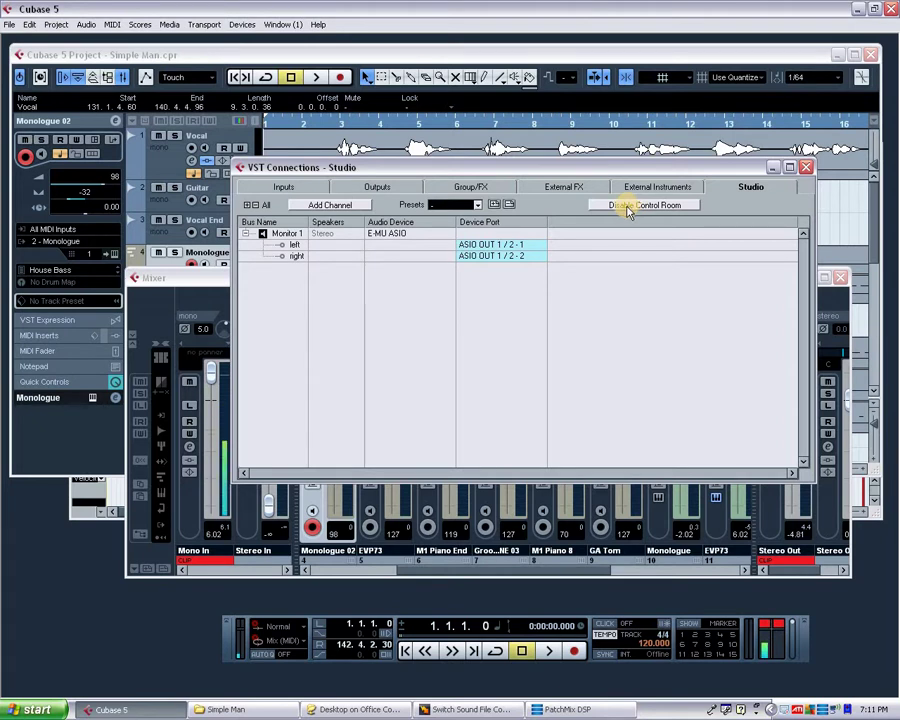
left_click(806, 167)
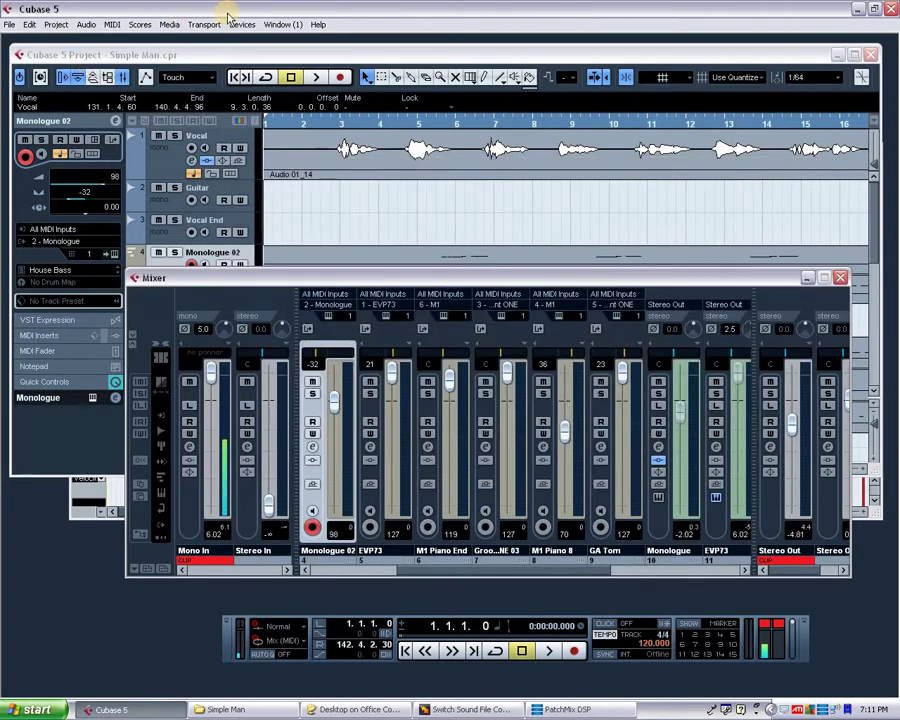
Reopen the Control Room Mixer and place it in front of the Mixer
left_click(244, 25)
left_click(266, 40)
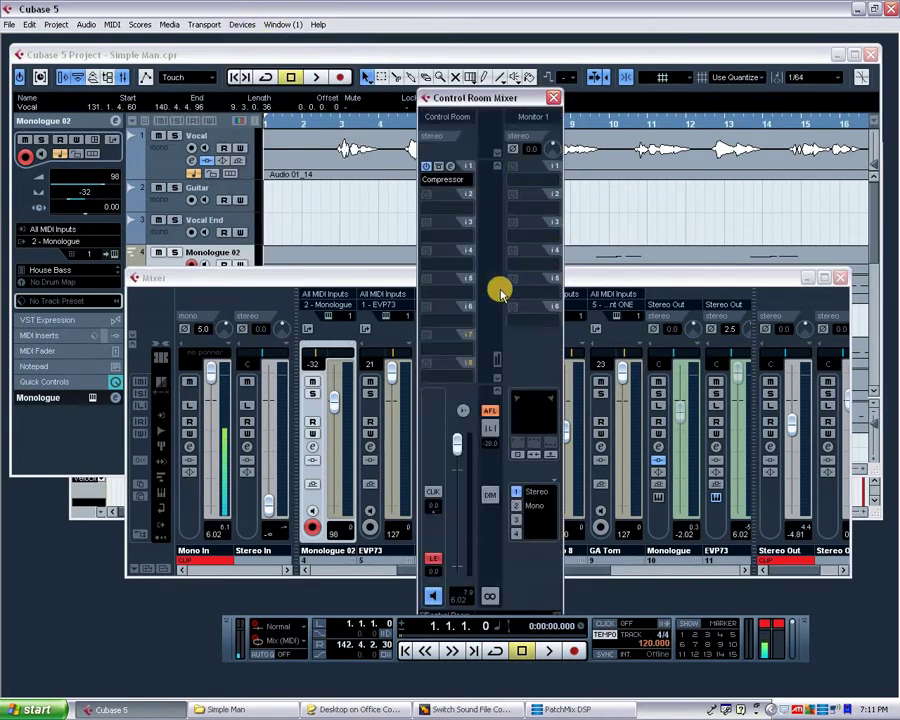
left_click_drag(496, 93, 512, 95)
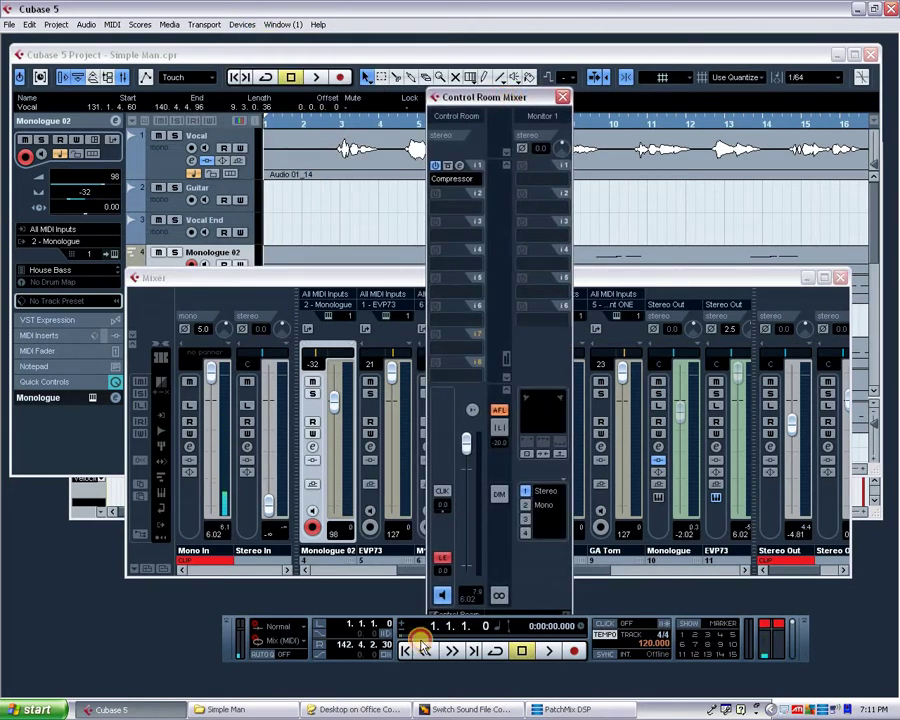
Play the project and check the Control Room signal, switching its strips to large meters and back to inserts before stopping playback
left_click(549, 651)
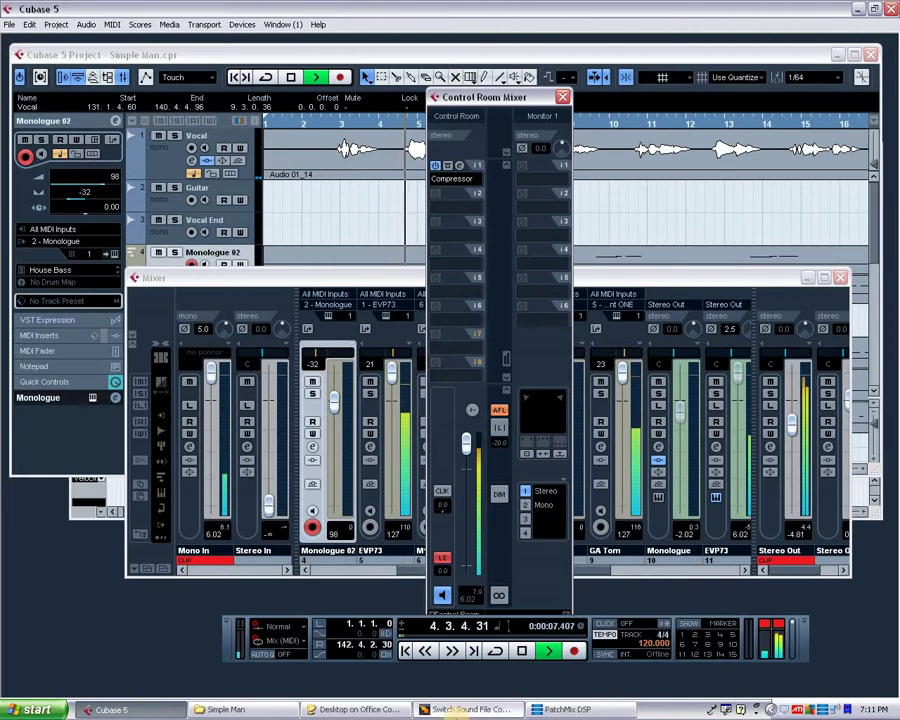
left_click(521, 652)
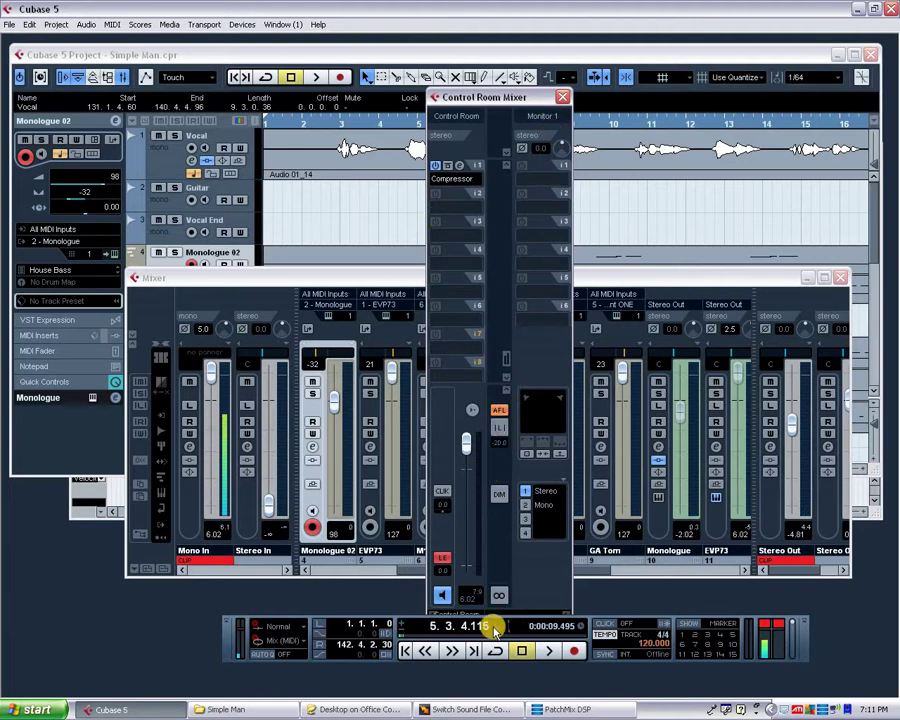
left_click(548, 651)
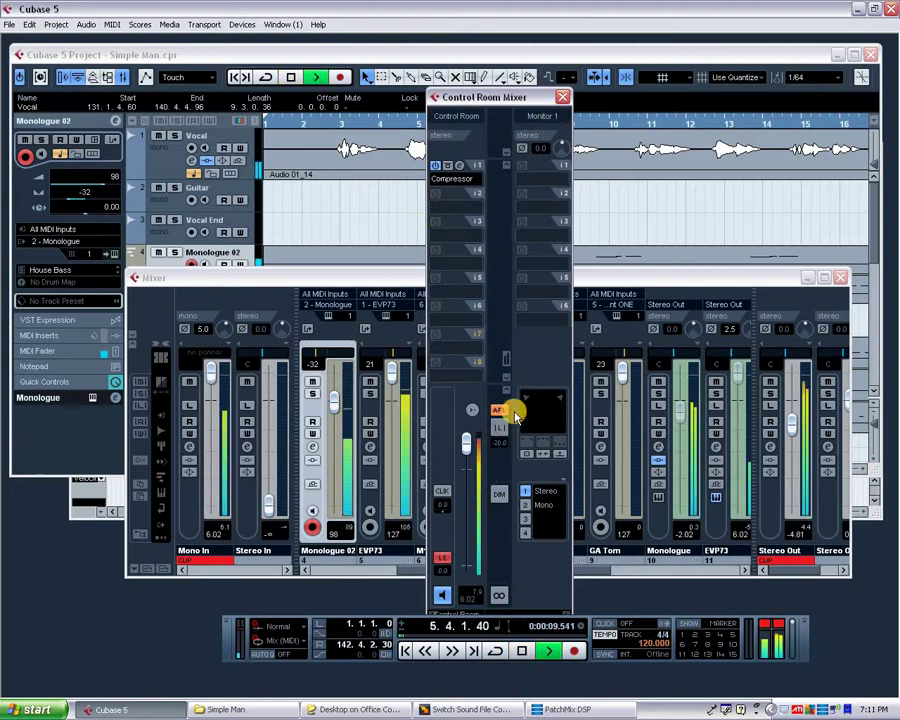
left_click(505, 360)
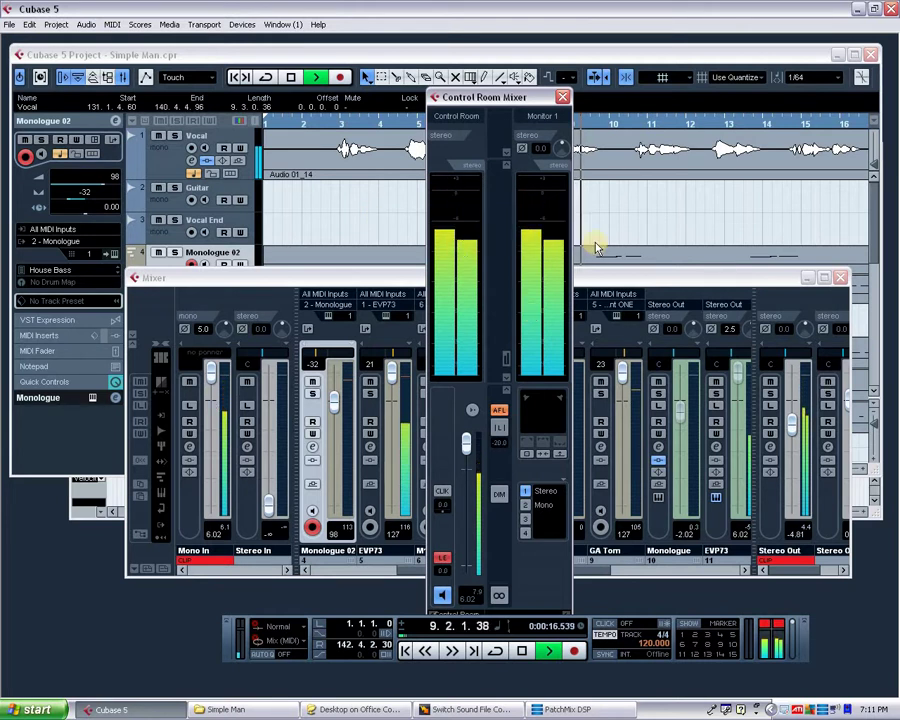
left_click(506, 362)
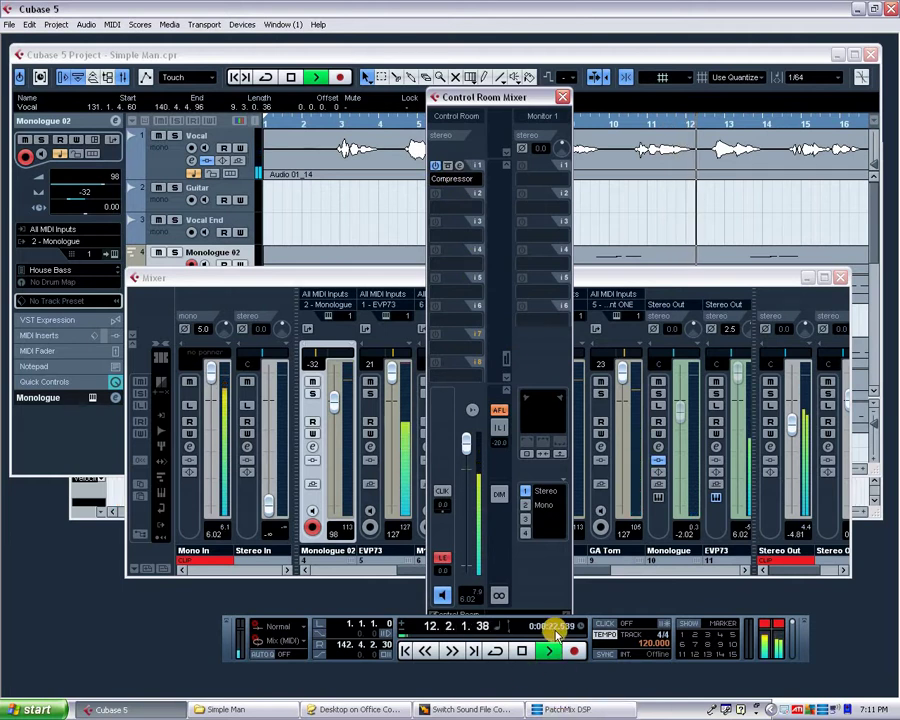
left_click(521, 651)
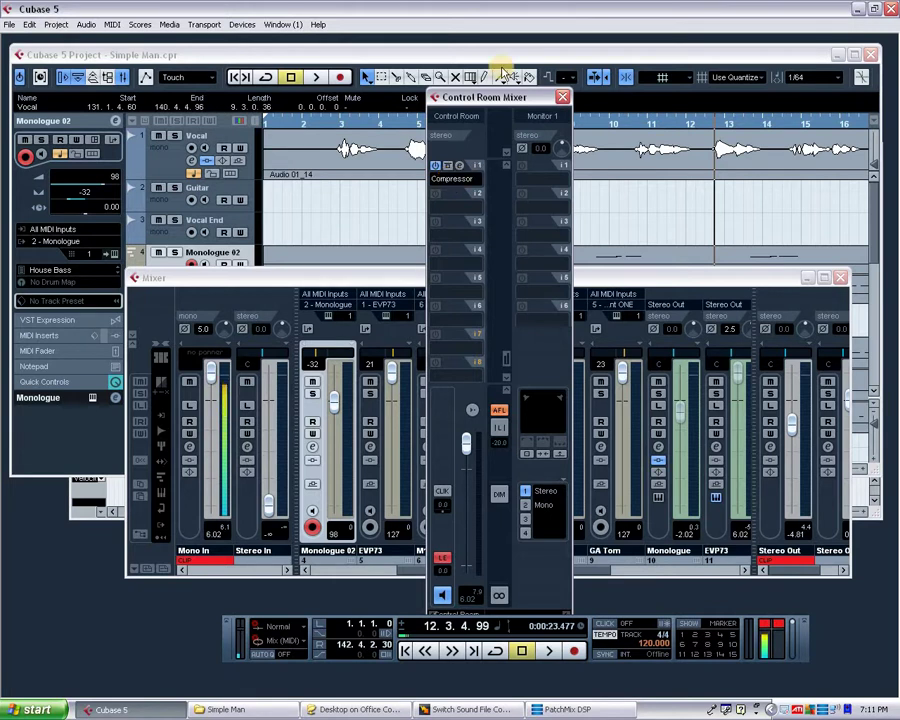
Select the Vocal track after briefly selecting Guitar, and bring the Control Room Mixer back to the front
left_click_drag(502, 97, 516, 99)
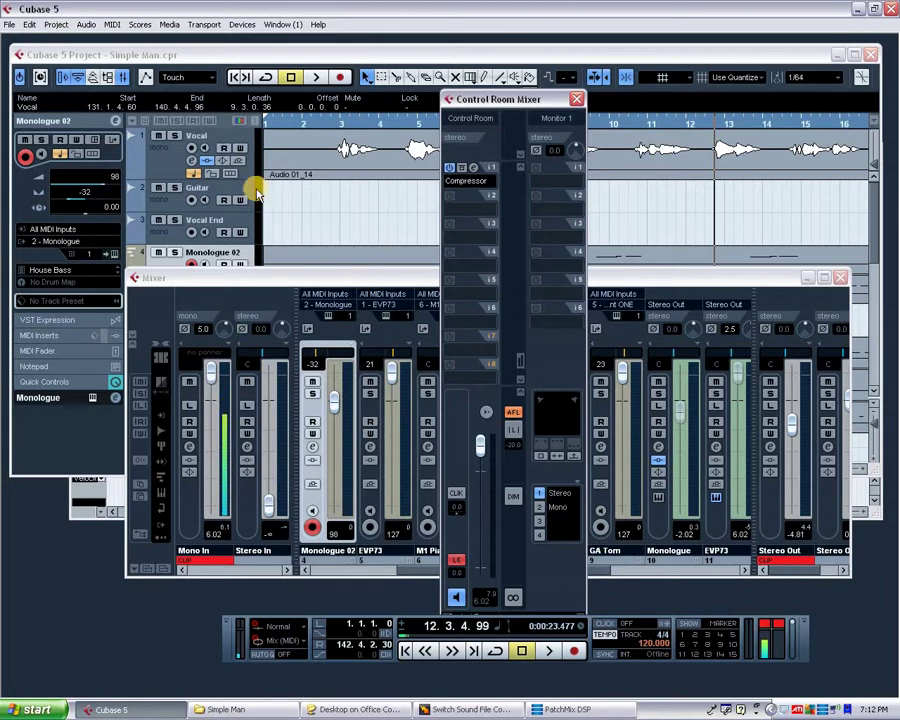
left_click(157, 174)
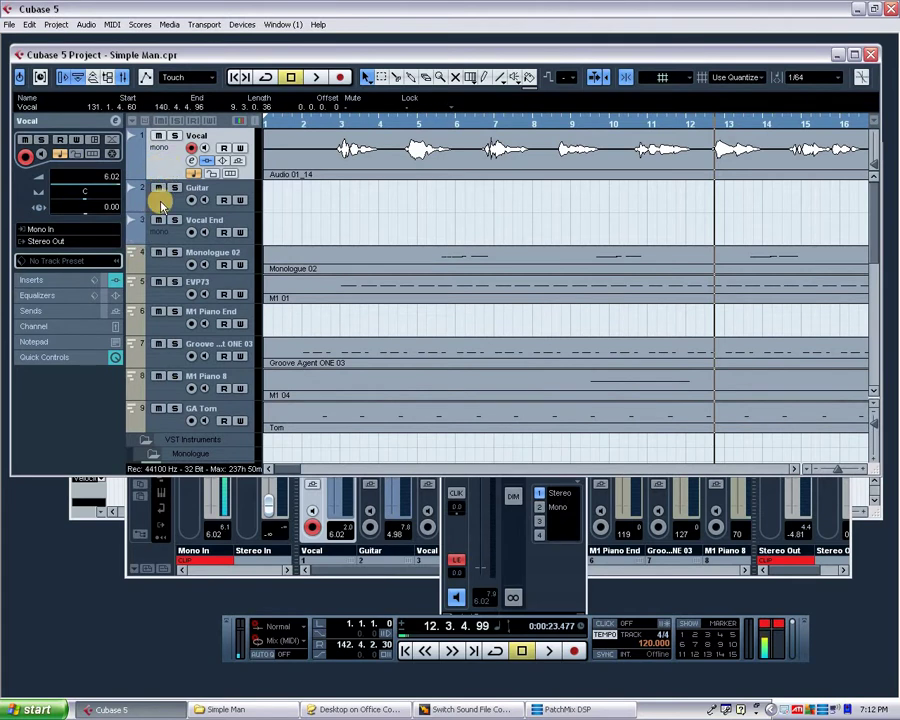
left_click(168, 204)
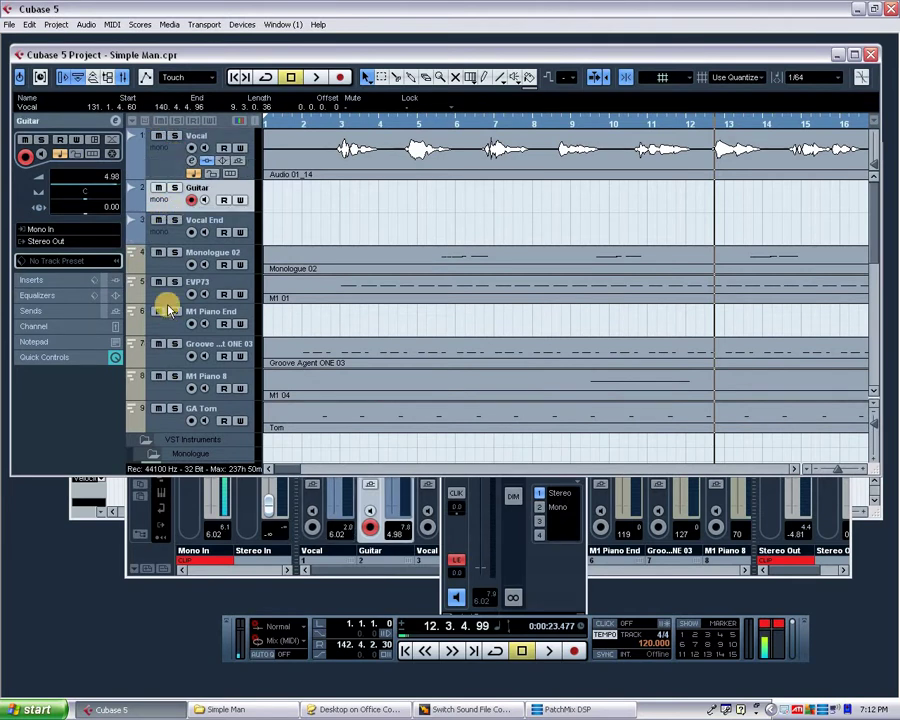
left_click(158, 163)
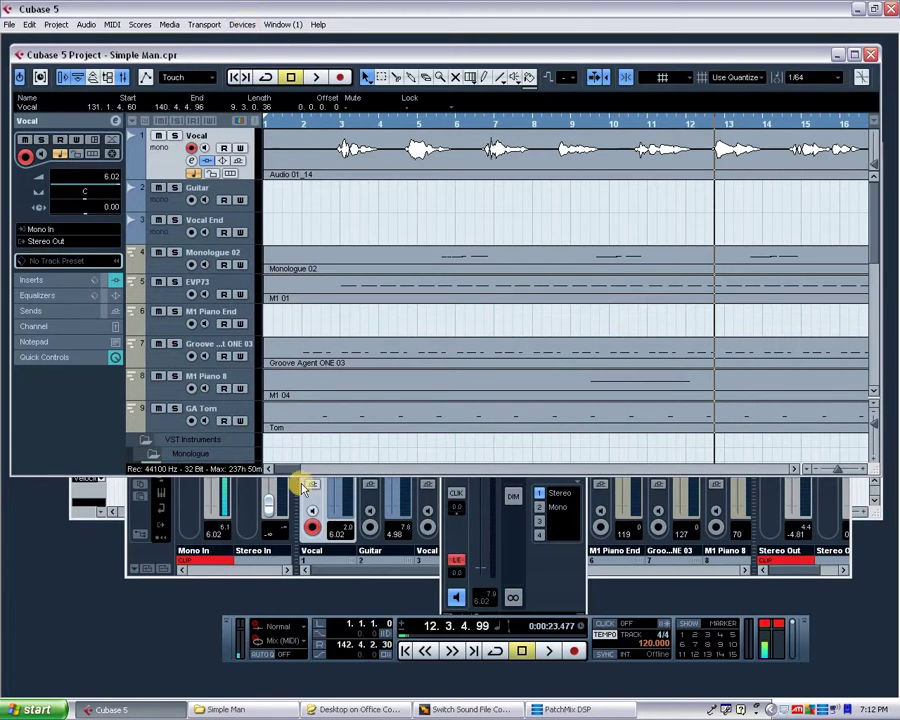
left_click(560, 590)
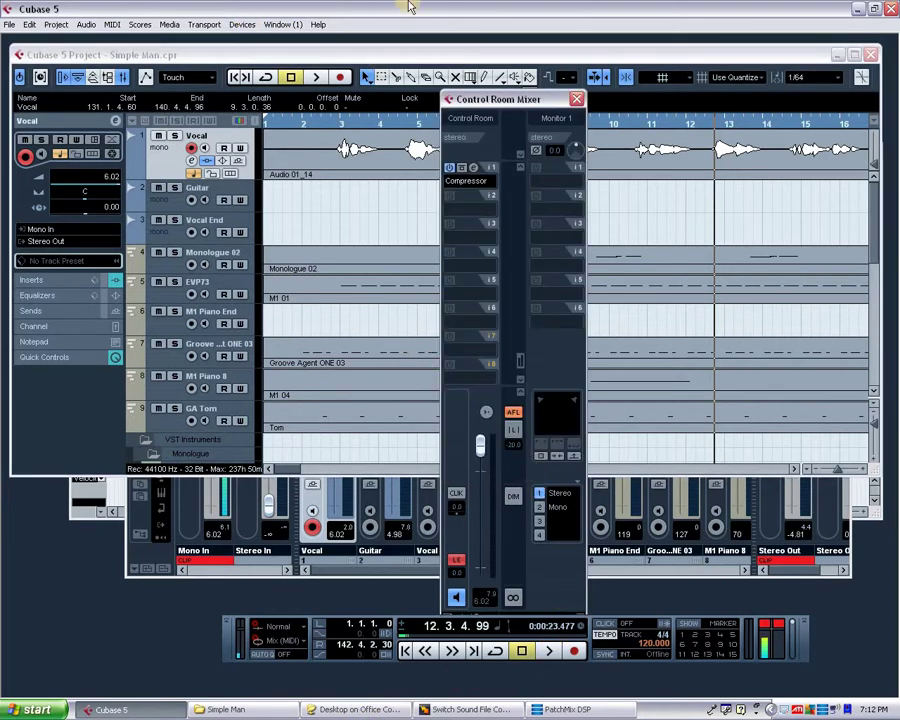
Move the Control Room Mixer aside and look through the effects available for its first insert slot, leaving Compressor loaded
left_click_drag(503, 106, 477, 108)
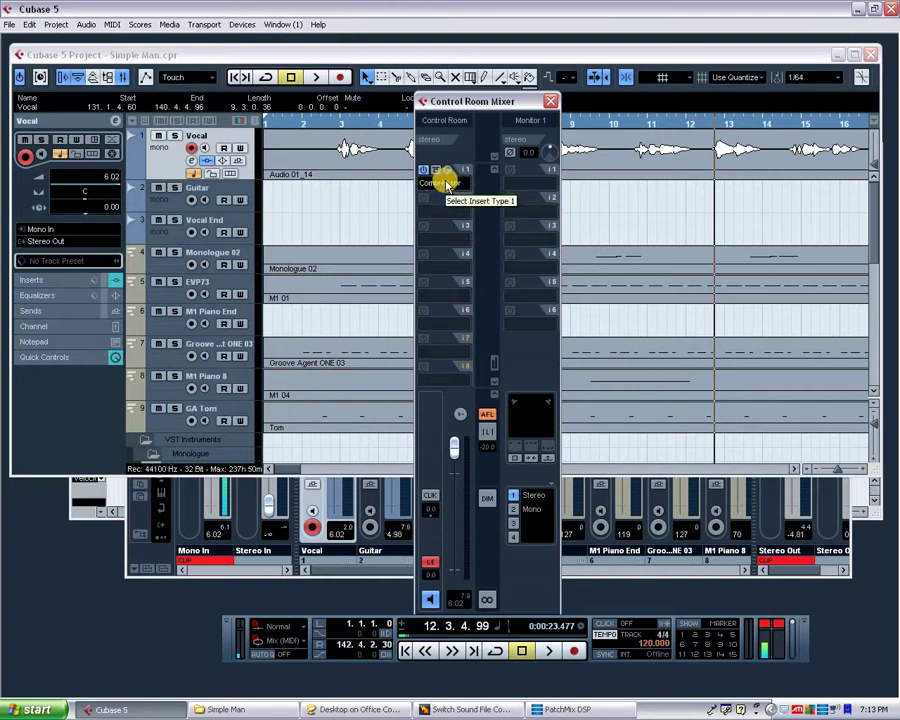
left_click_drag(498, 101, 440, 100)
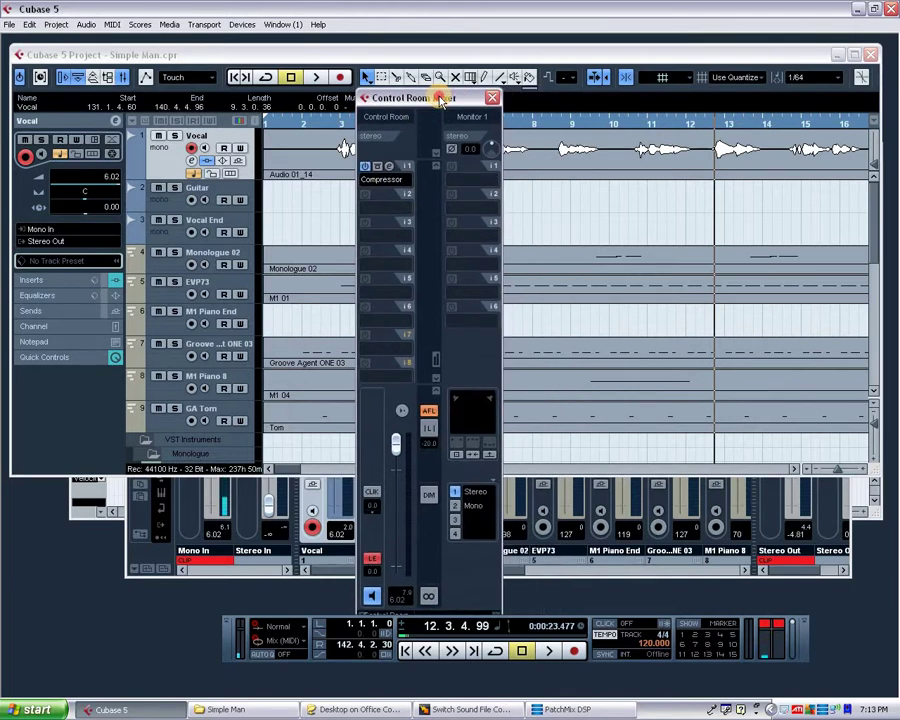
left_click(390, 177)
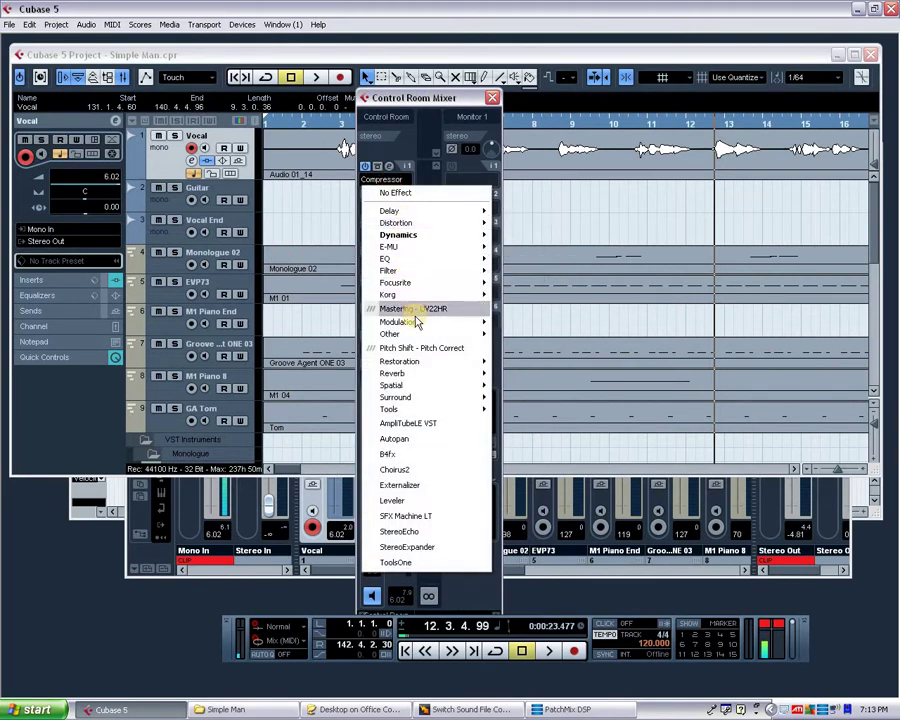
mouse_move(422, 321)
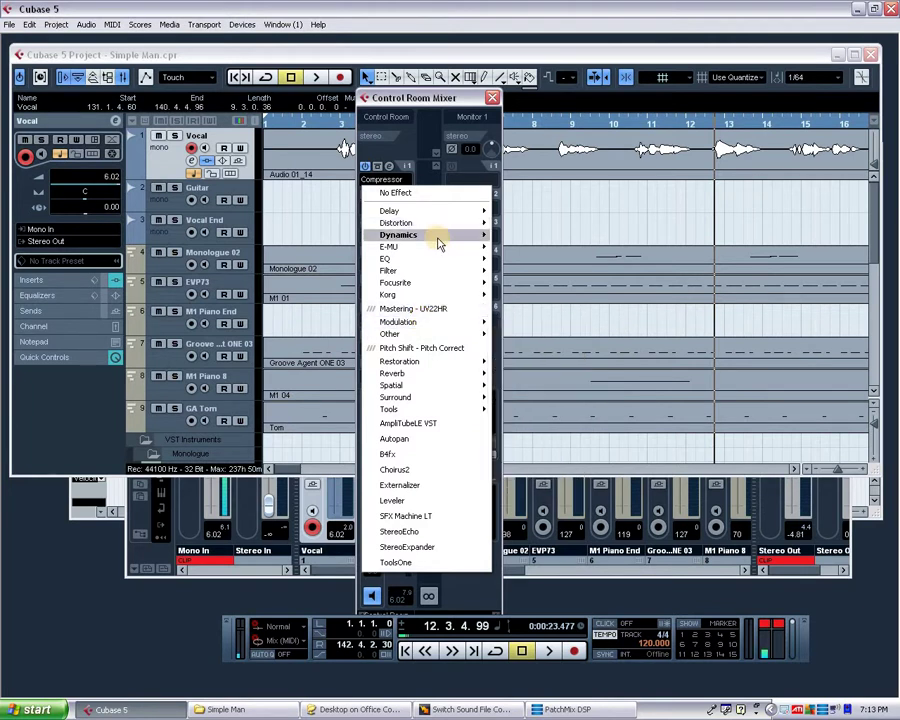
mouse_move(437, 240)
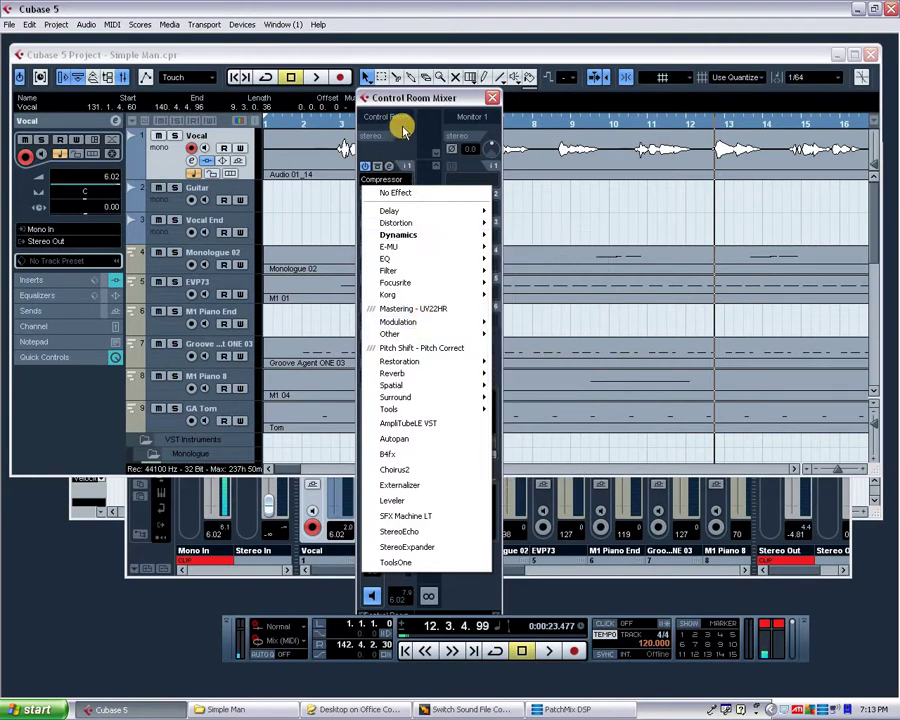
left_click(364, 234)
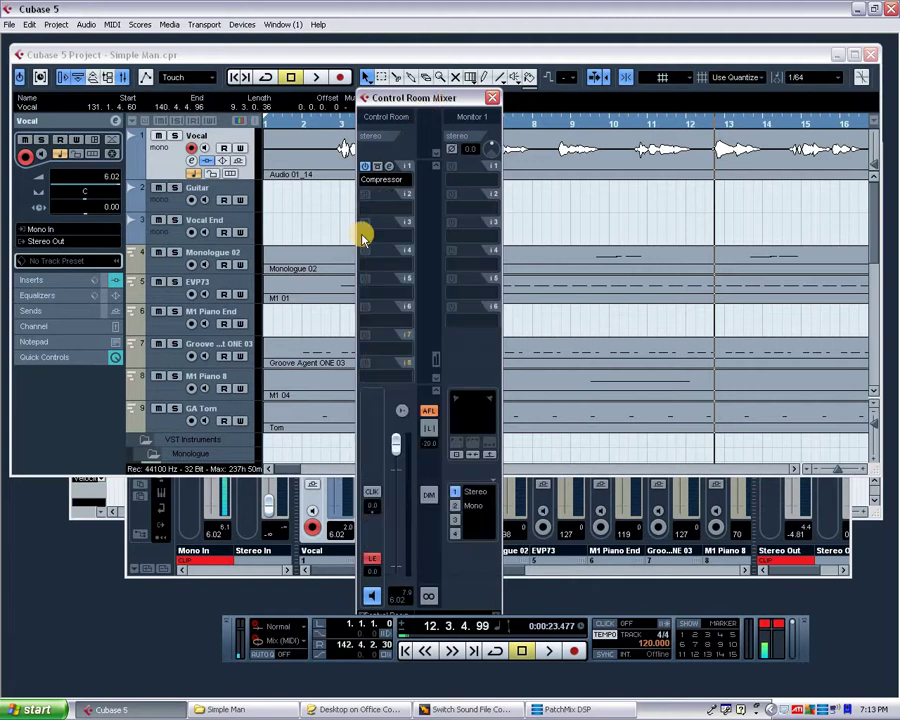
Open the Compressor editor on the Control Room's first insert, look through its presets without choosing one, and close the editor
left_click(389, 167)
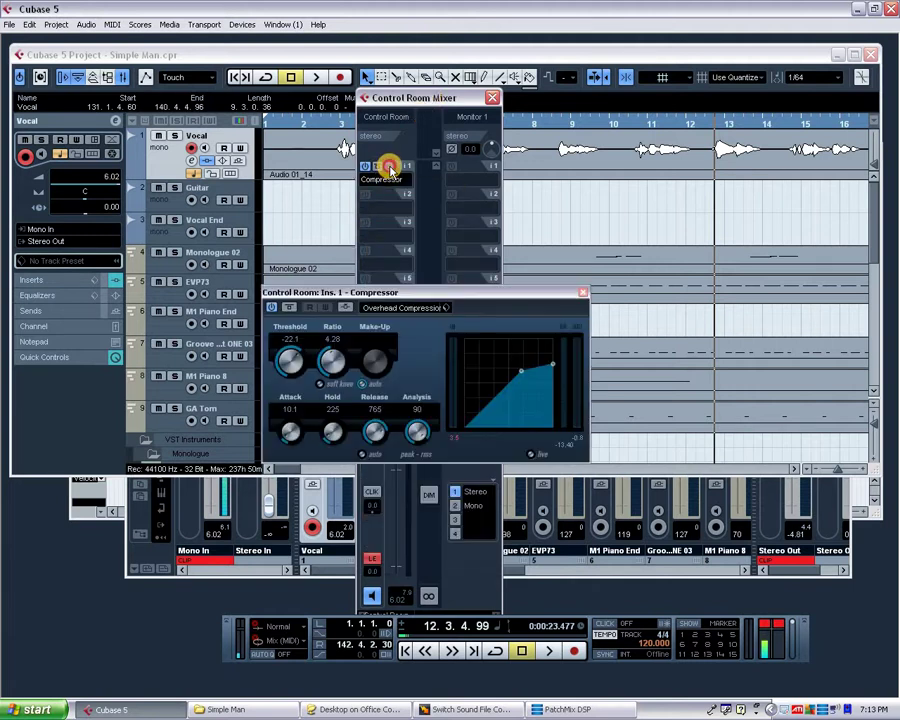
left_click_drag(446, 293, 682, 300)
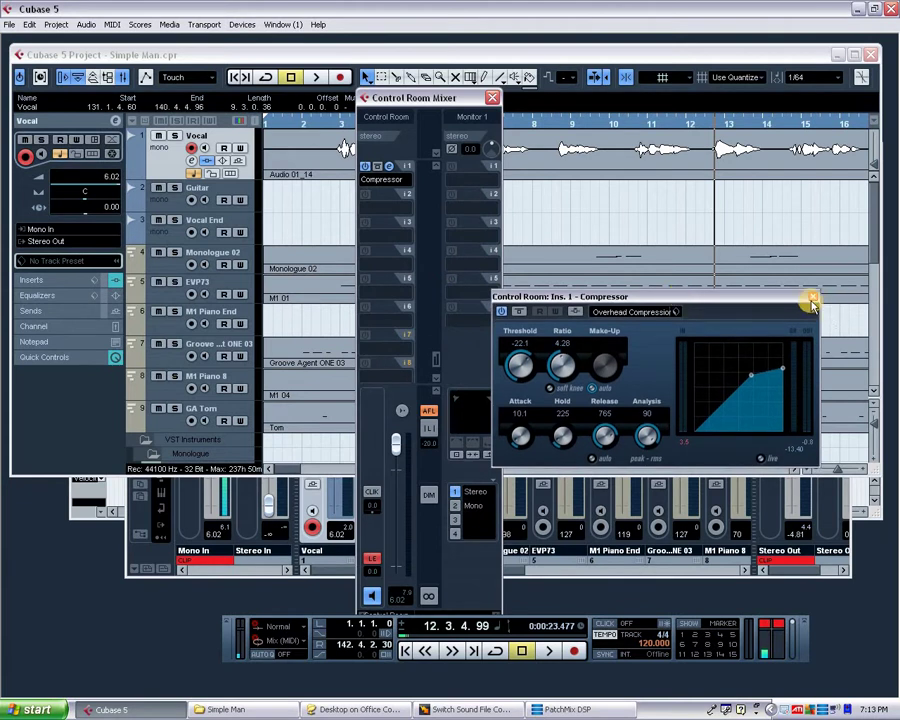
left_click(635, 311)
scroll(647, 452, "down", 7)
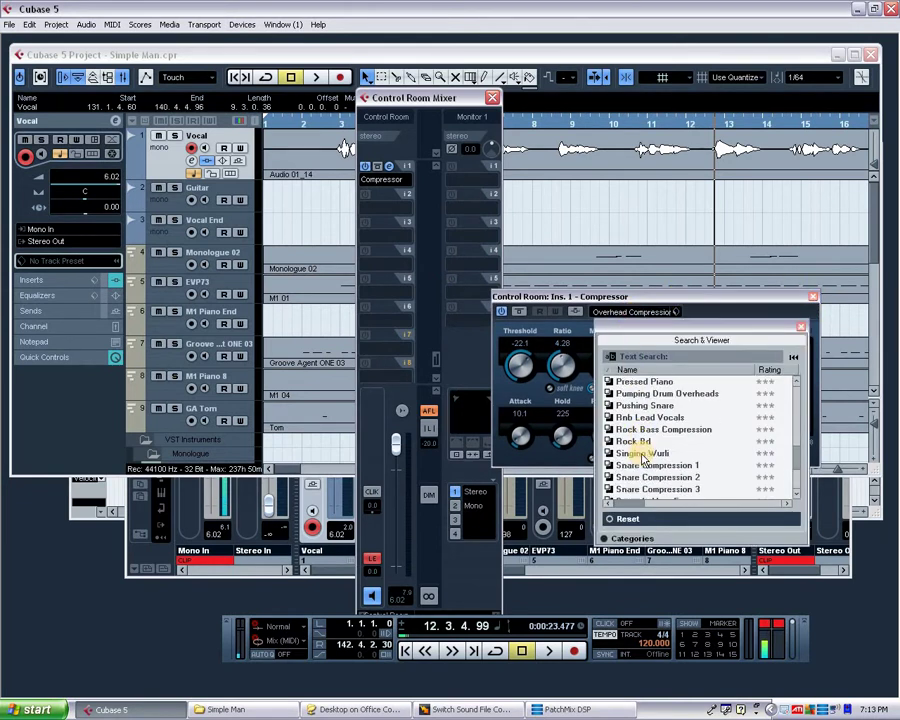
scroll(638, 469, "up", 15)
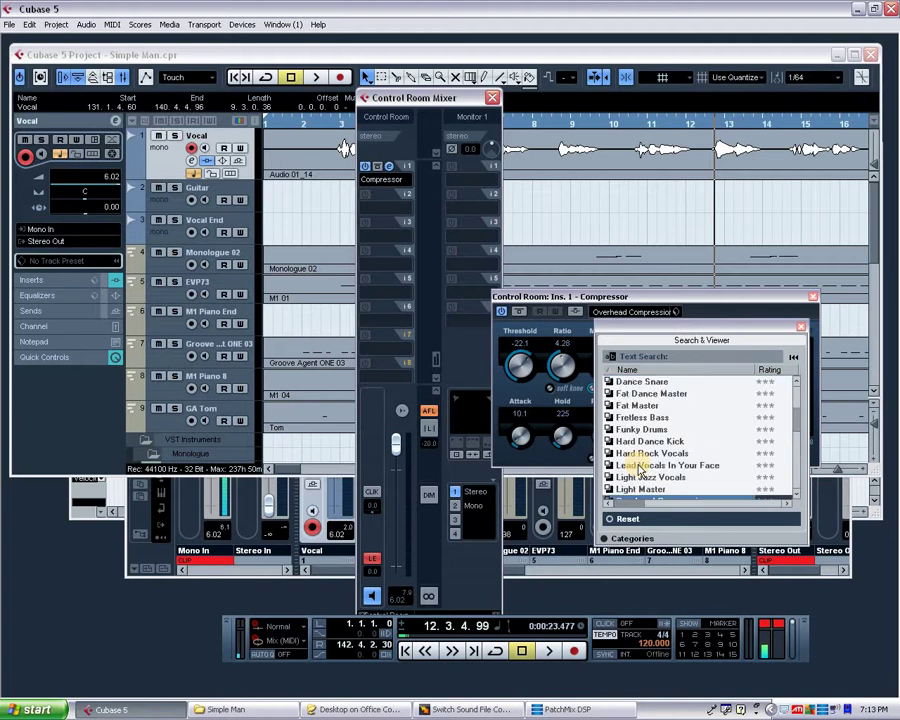
left_click(804, 329)
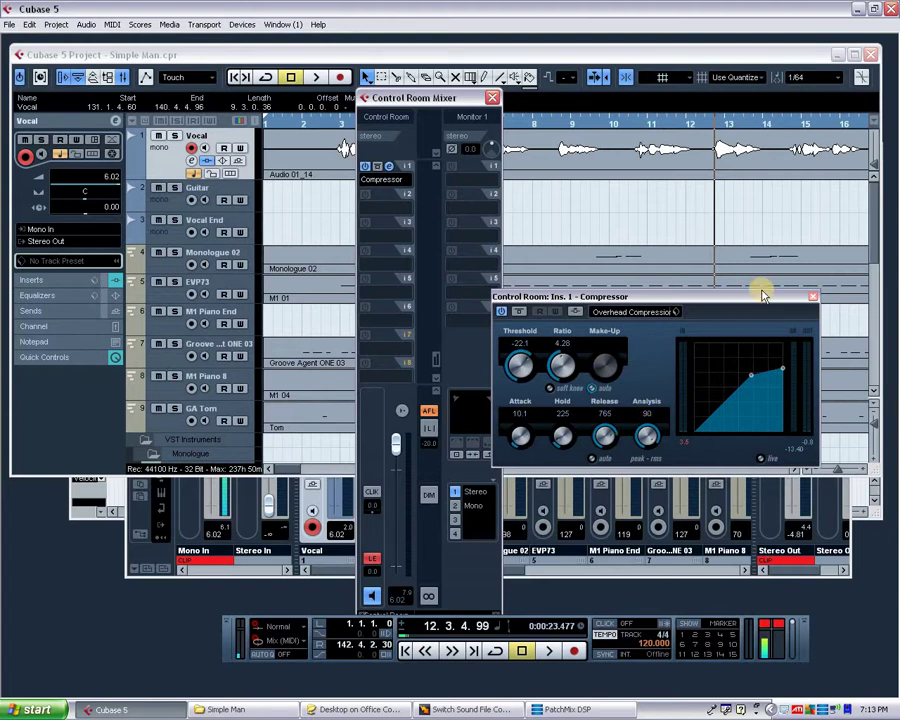
left_click(816, 299)
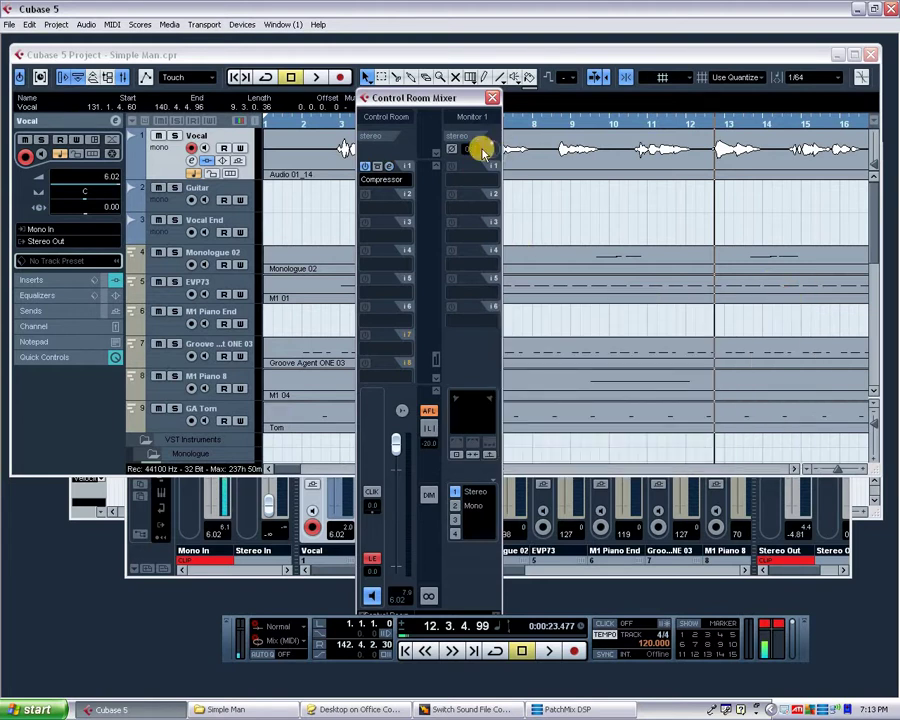
Reposition the Control Room Mixer, select the Monologue 02 track, and briefly reopen the Control Room's Compressor editor before closing it
left_click_drag(437, 100, 477, 112)
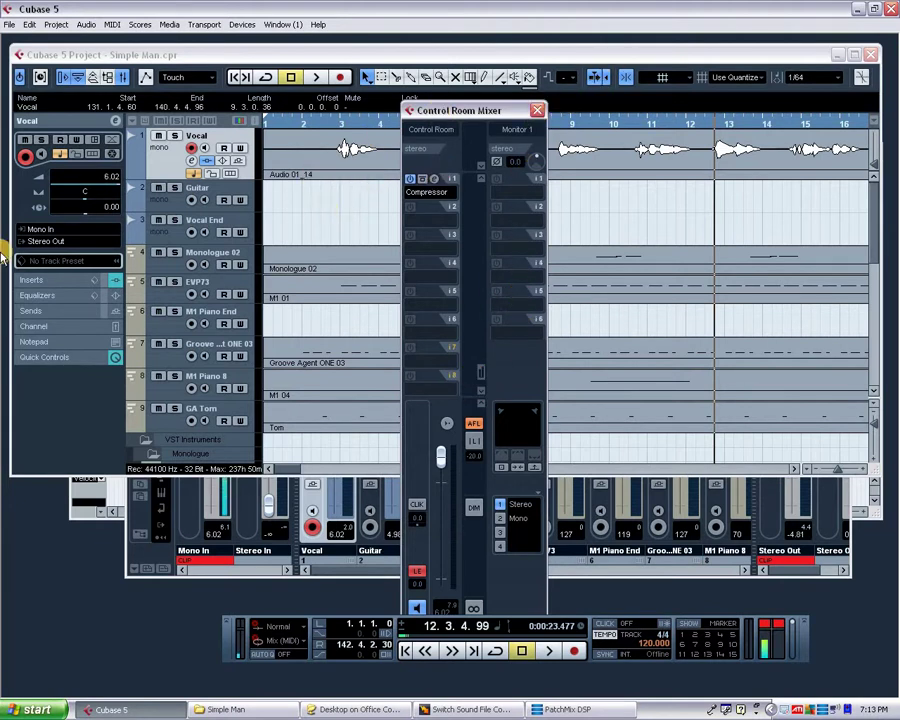
left_click(171, 267)
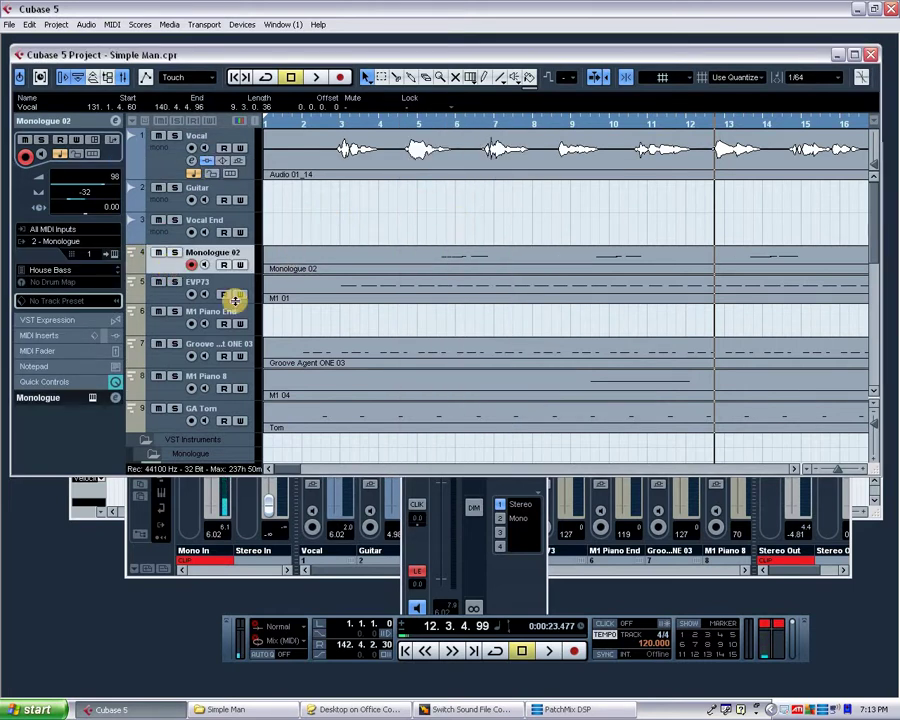
left_click(510, 596)
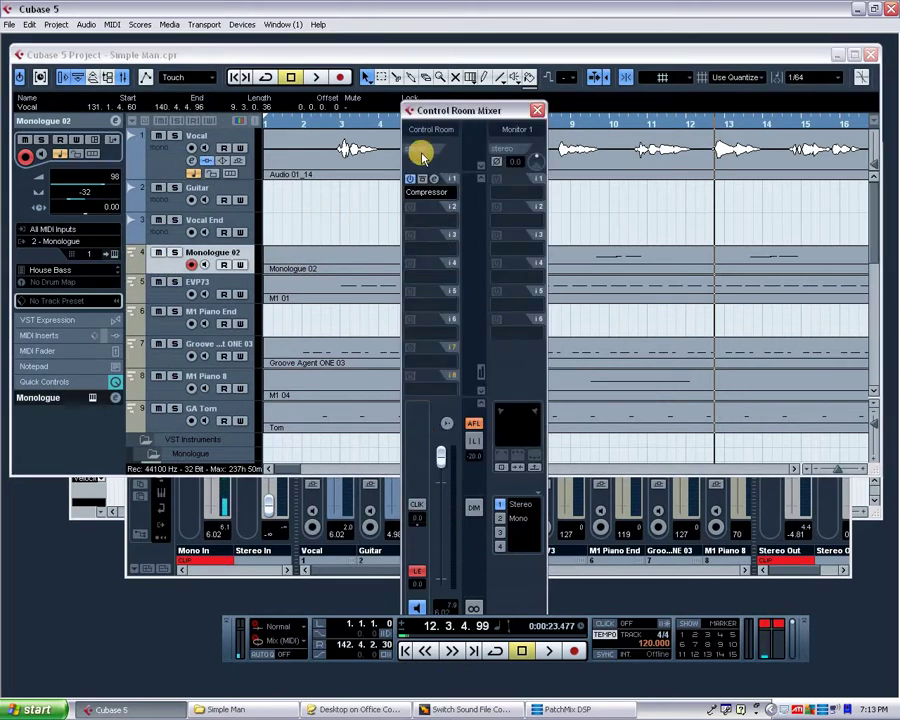
left_click(433, 181)
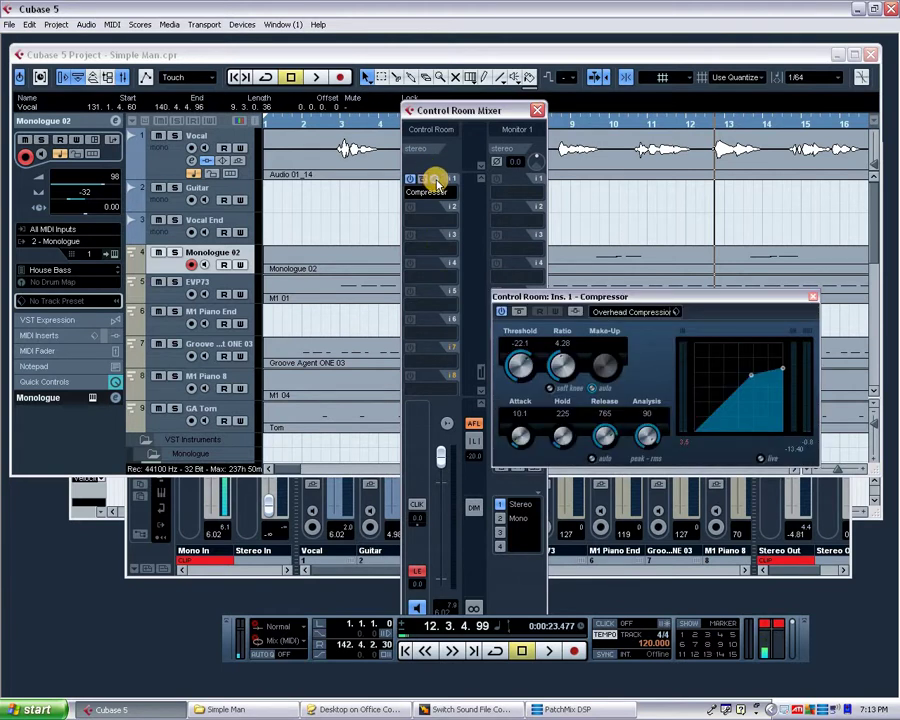
left_click(433, 181)
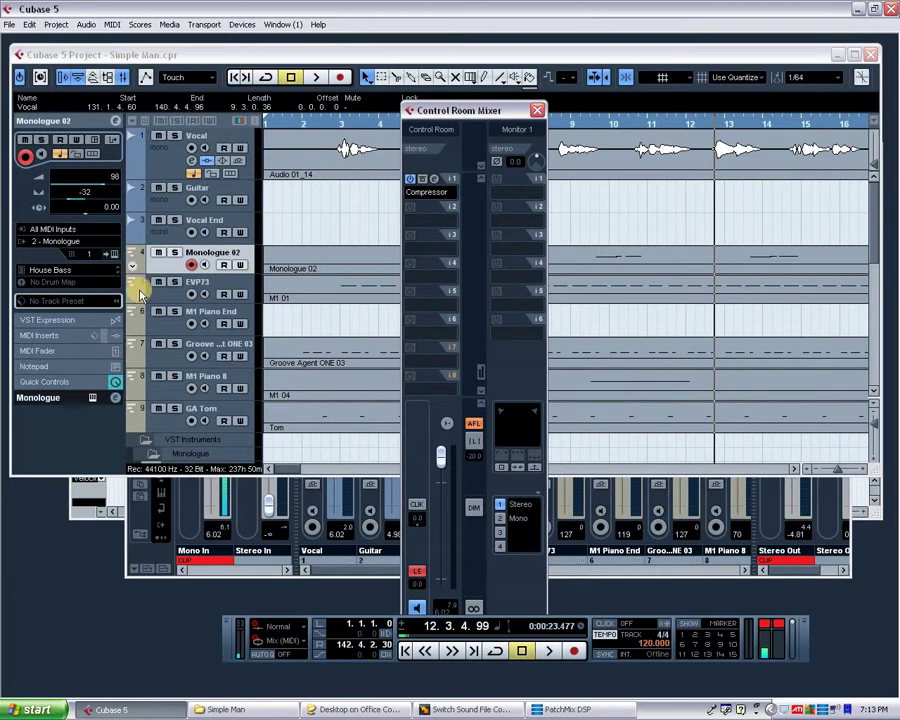
Show the Monologue instrument editor for the Monologue 02 track twice, closing it each time
left_click(120, 261)
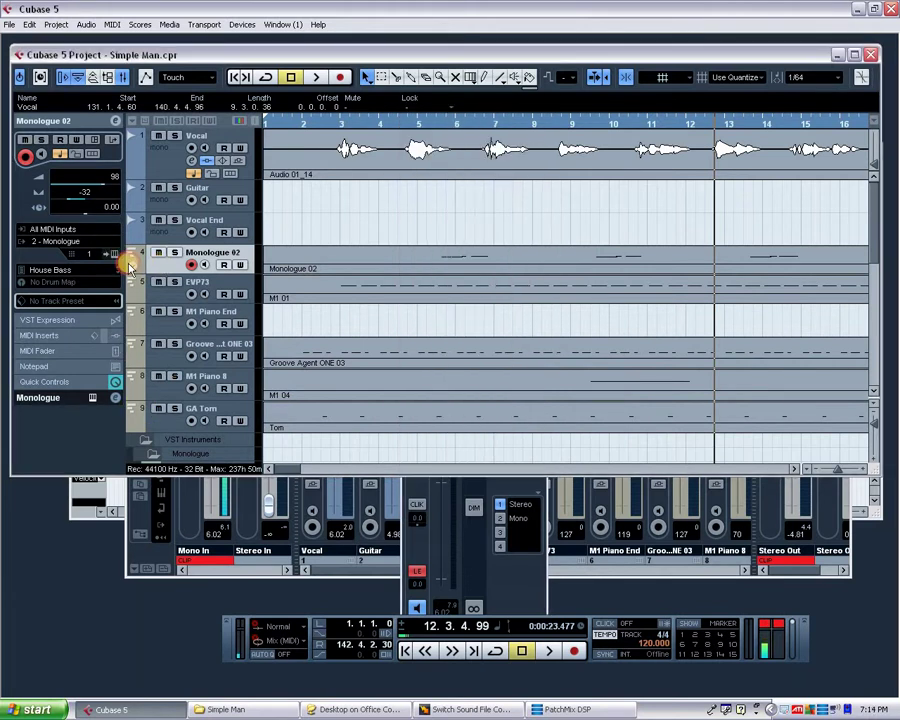
left_click(115, 254)
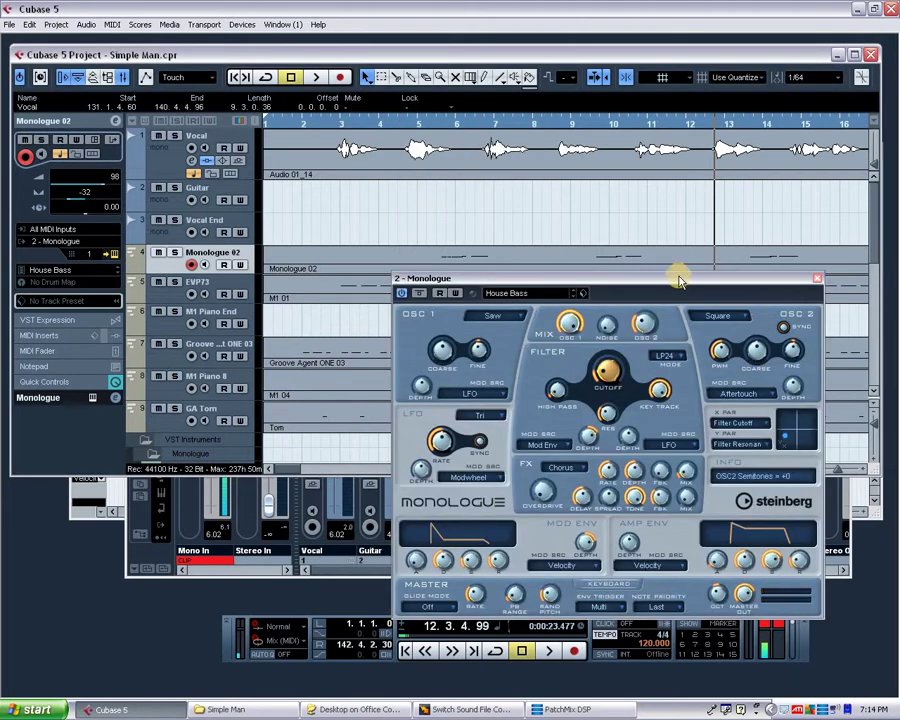
left_click_drag(671, 326, 634, 251)
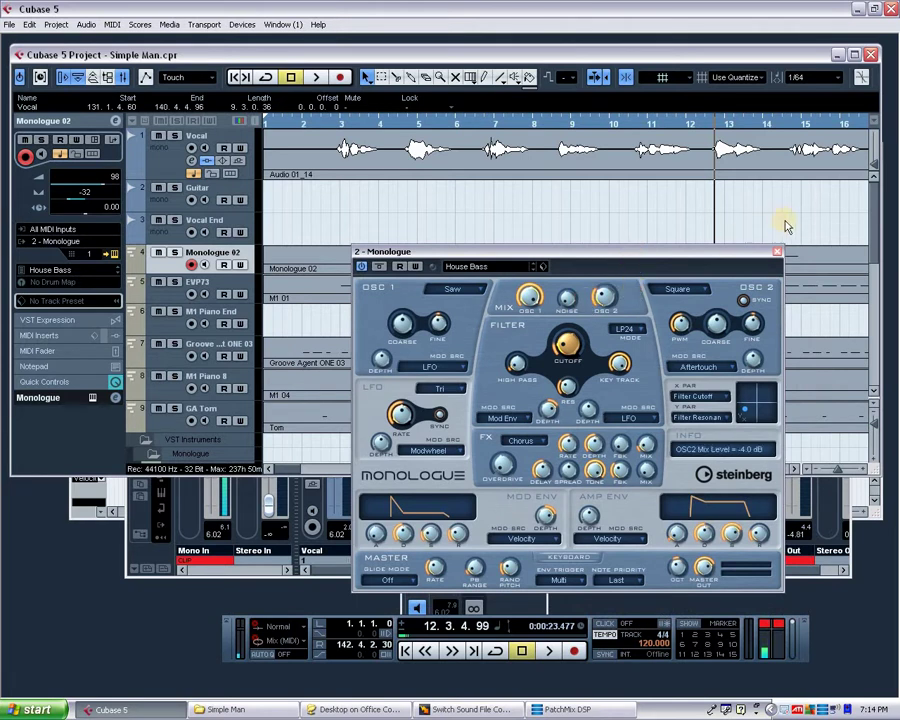
left_click(769, 260)
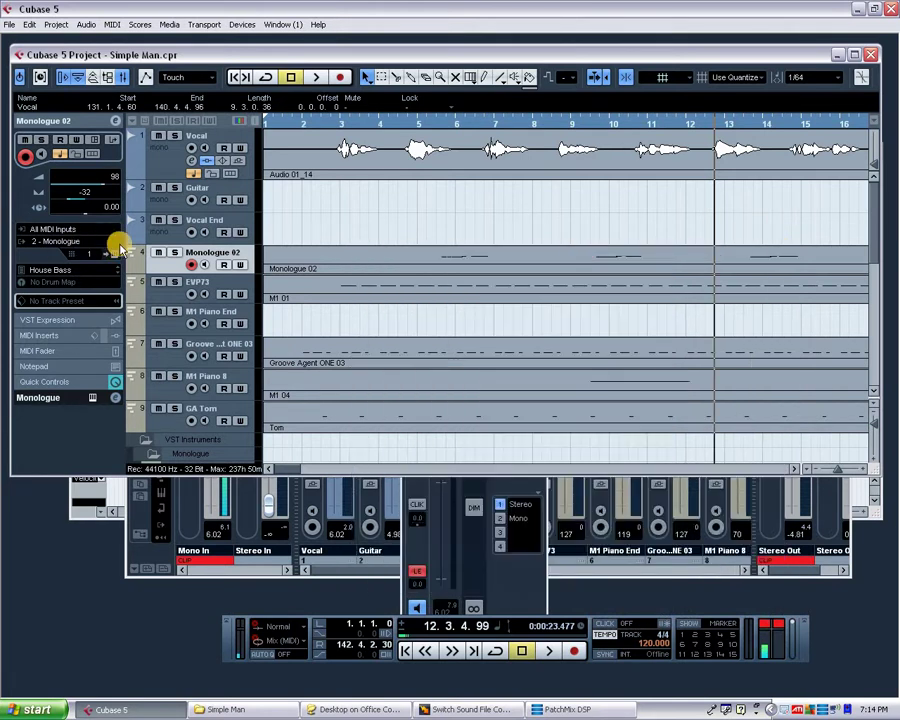
left_click(115, 256)
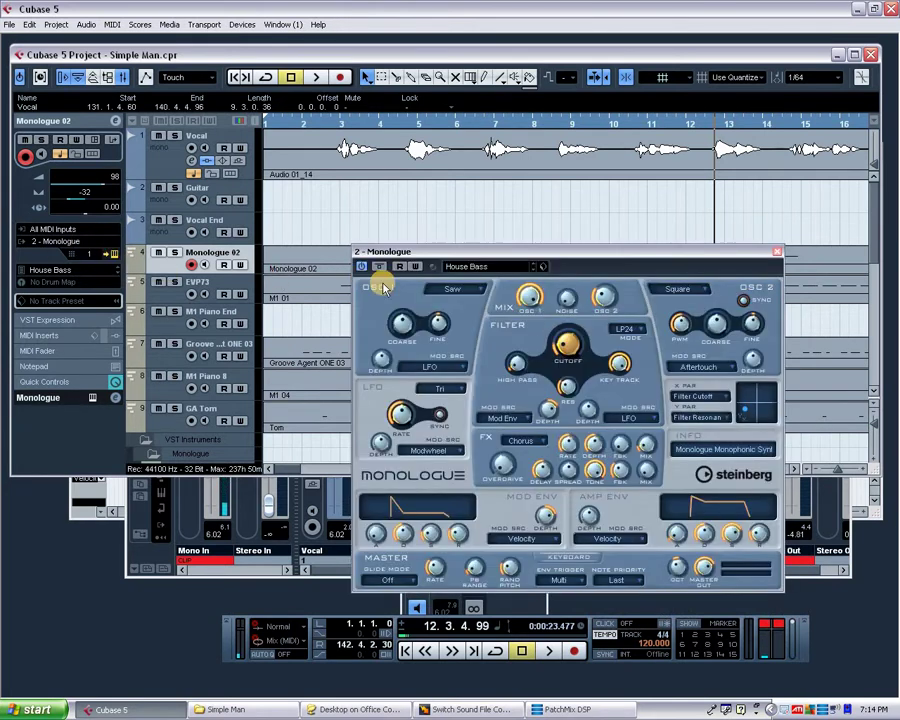
left_click(779, 257)
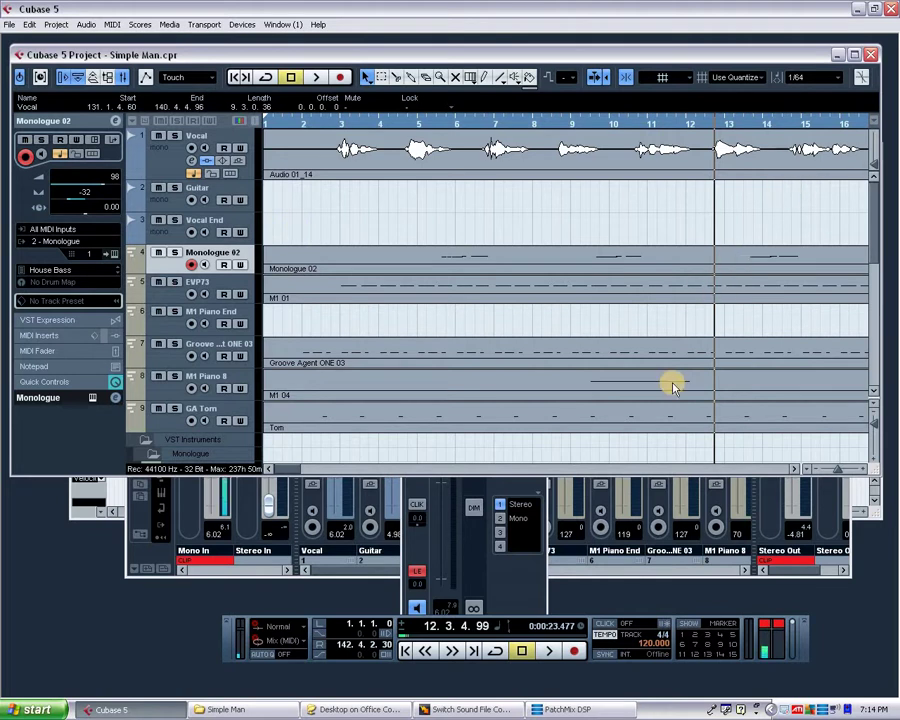
Shift the project window, bring the Control Room Mixer to the front, and switch off its Compressor insert during playback
left_click_drag(458, 55, 468, 50)
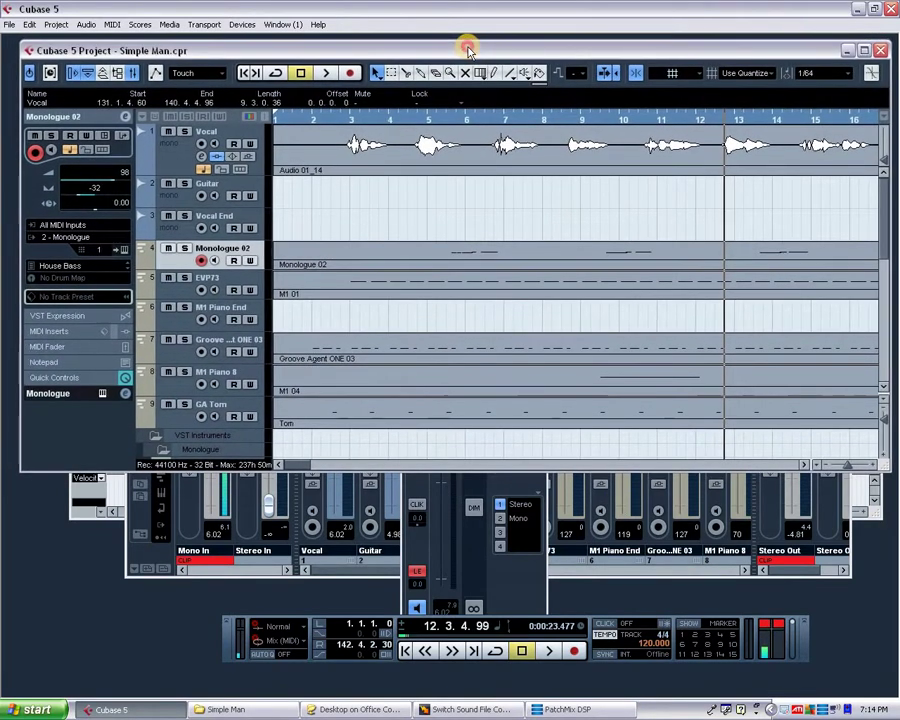
left_click(512, 586)
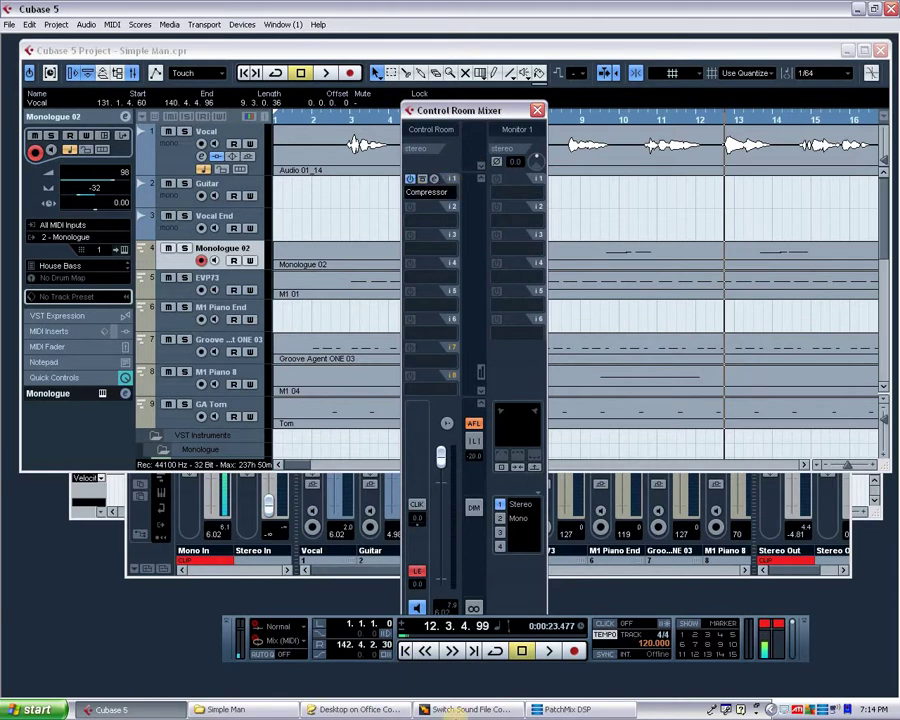
left_click(548, 652)
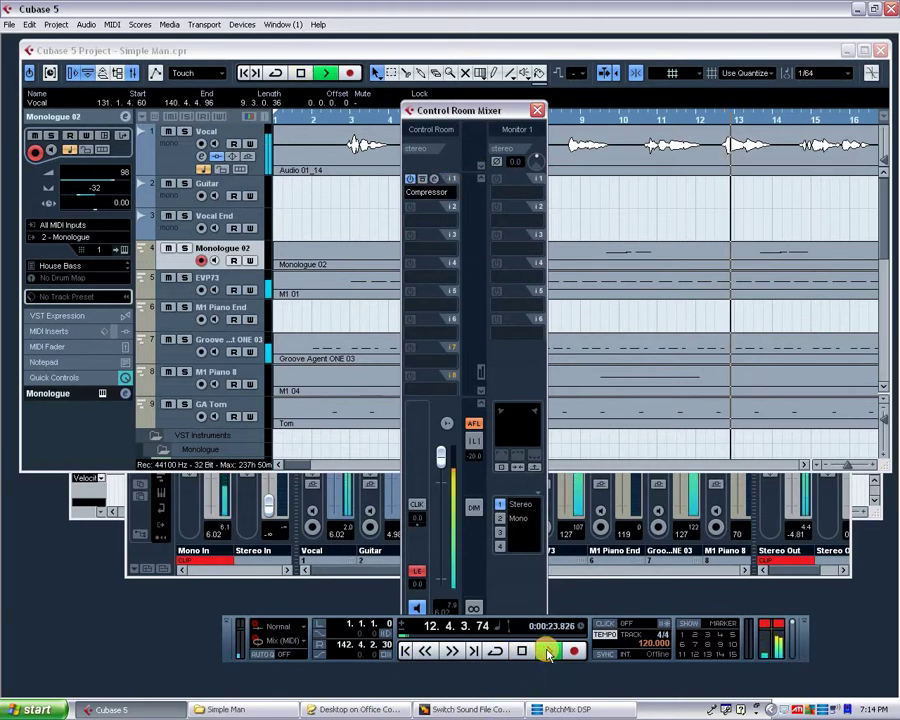
left_click(410, 180)
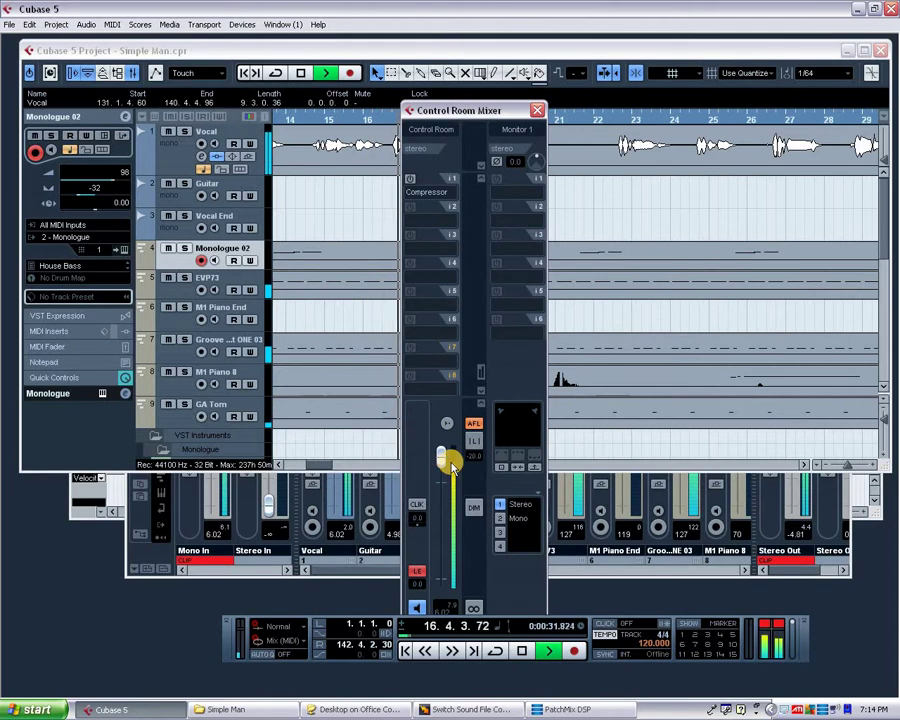
Toggle the Control Room Mixer strips between large meters and inserts, leave the large meters showing, and stop playback
left_click(483, 374)
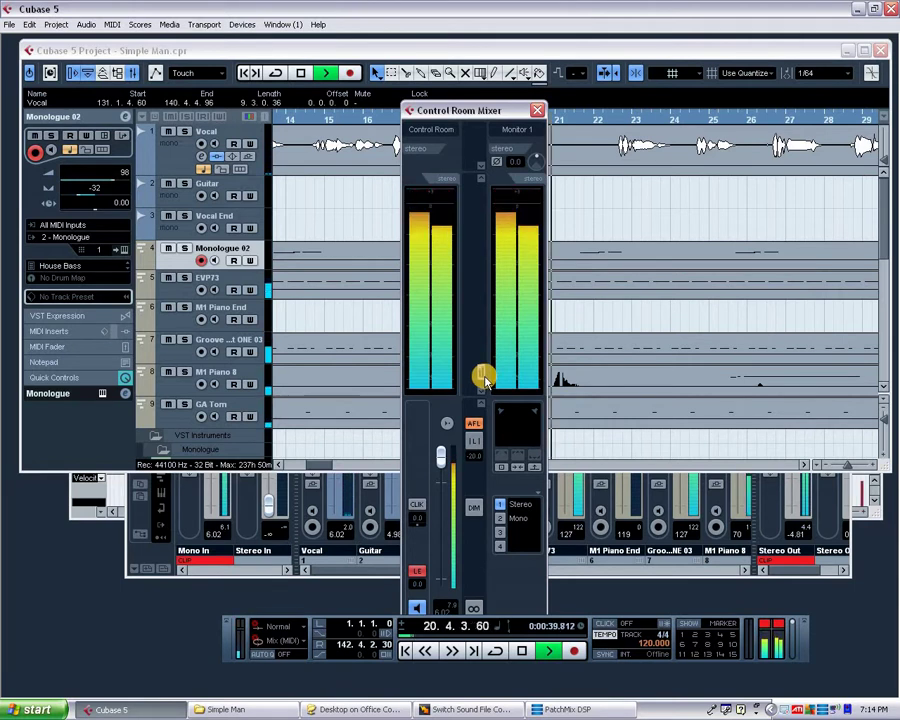
left_click(481, 376)
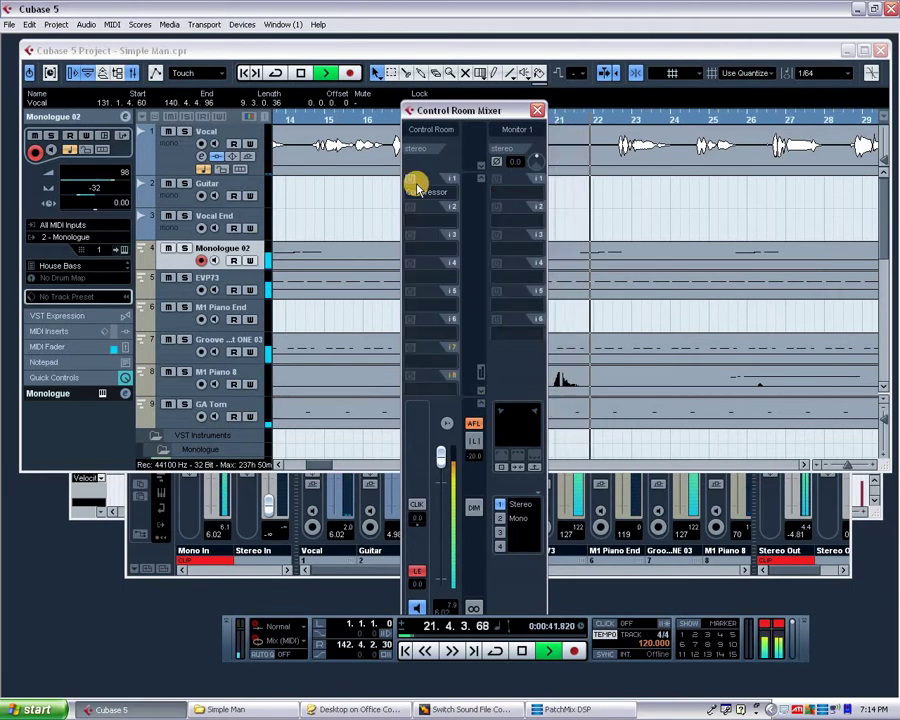
left_click(481, 373)
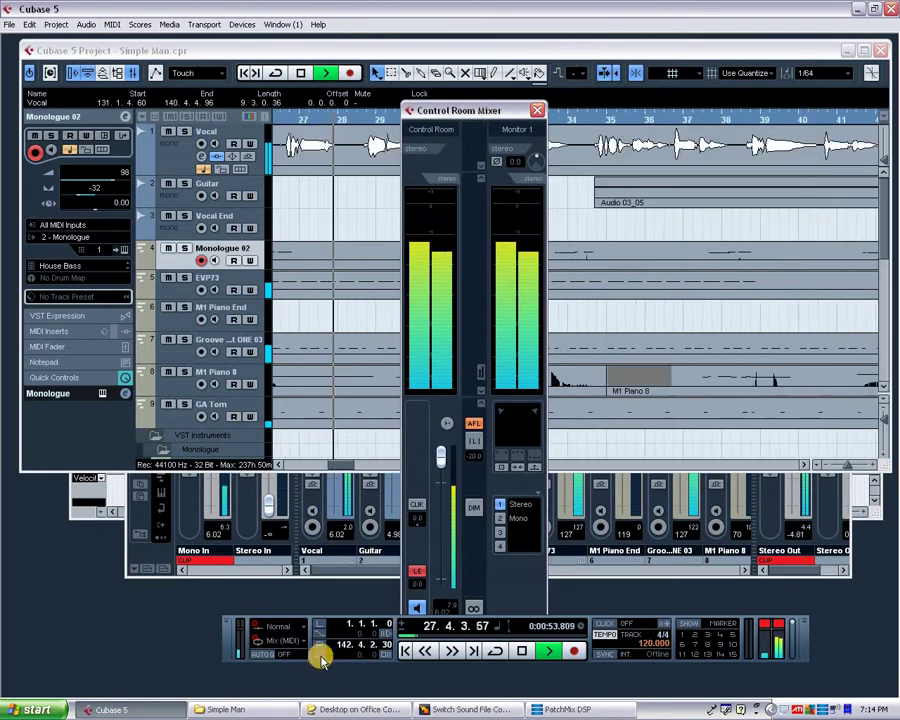
left_click(524, 652)
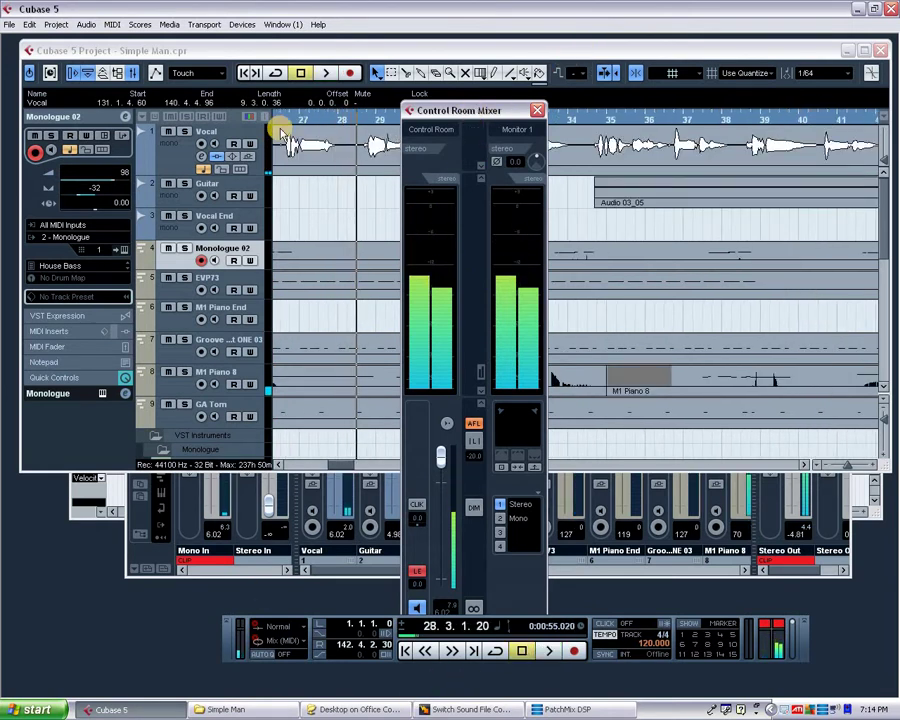
Bring the project window to the front and go through the Vocal, Guitar, Vocal End and Monologue 02 tracks, ending on Vocal
left_click(456, 45)
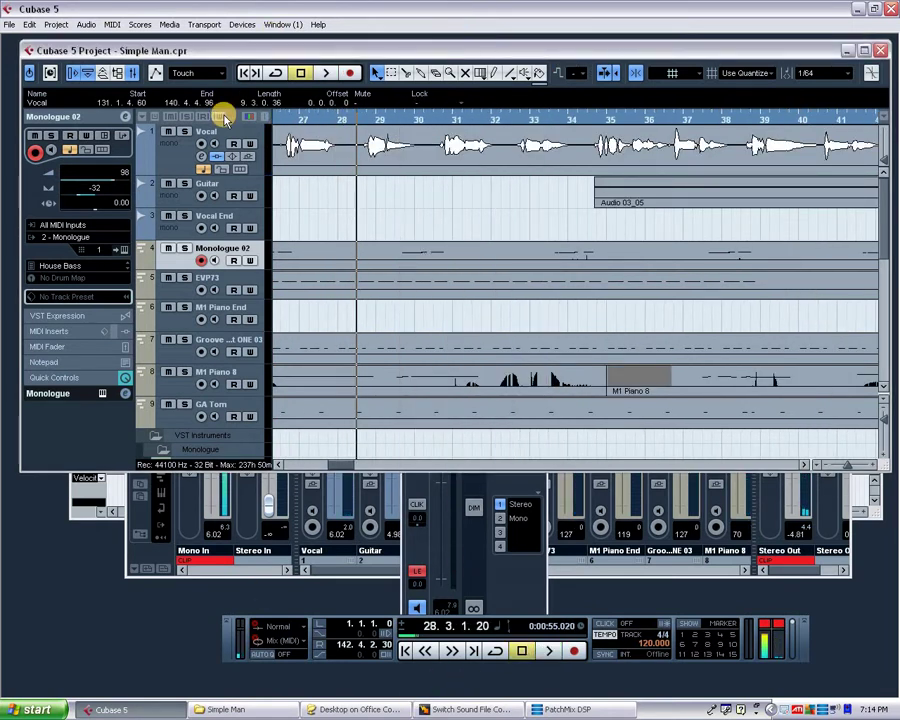
left_click(171, 168)
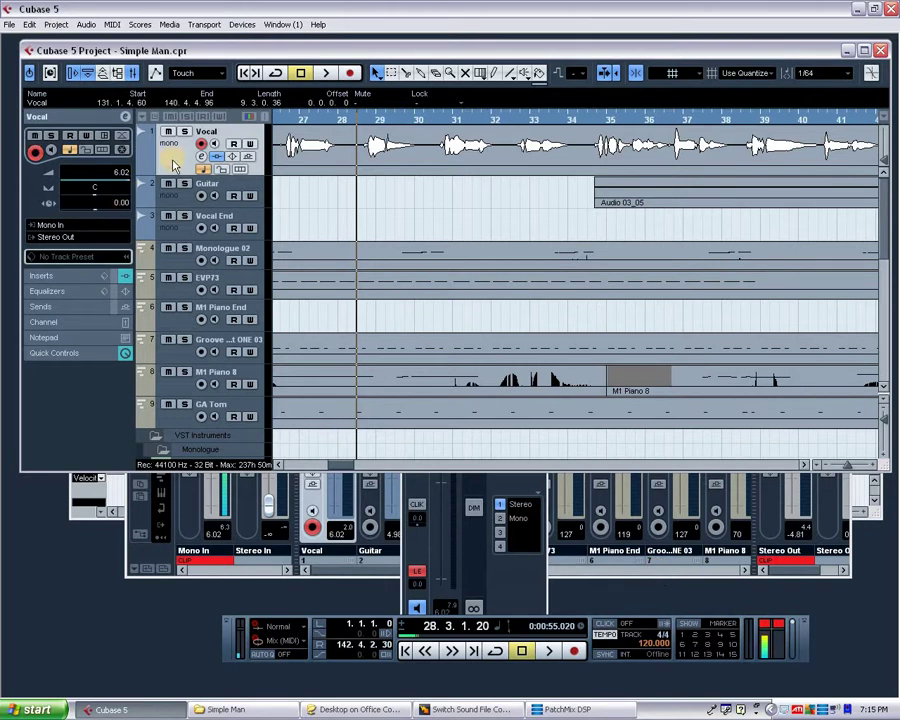
left_click(168, 198)
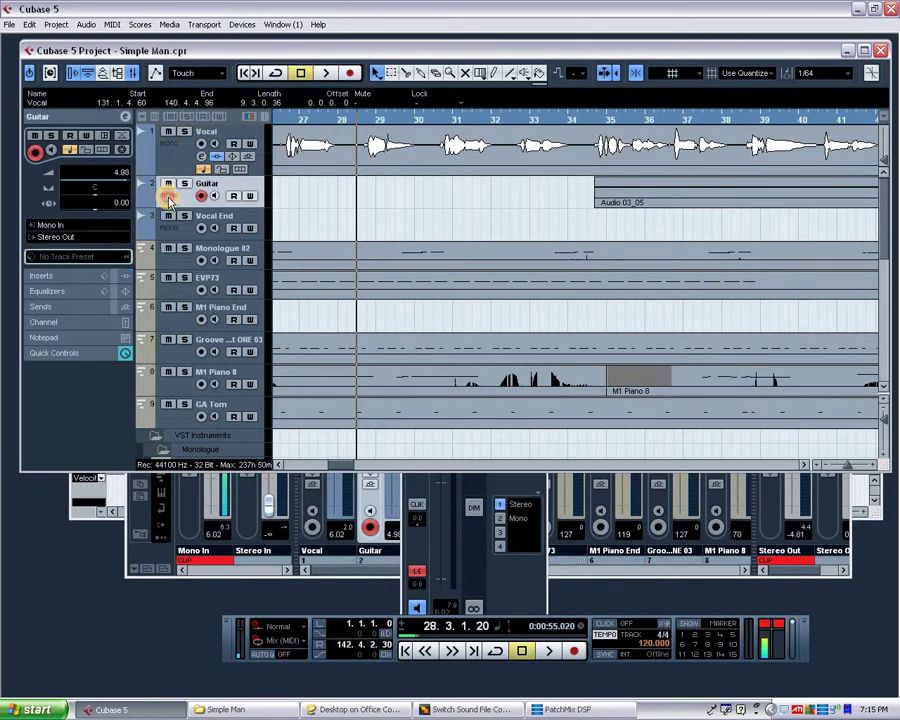
left_click(175, 233)
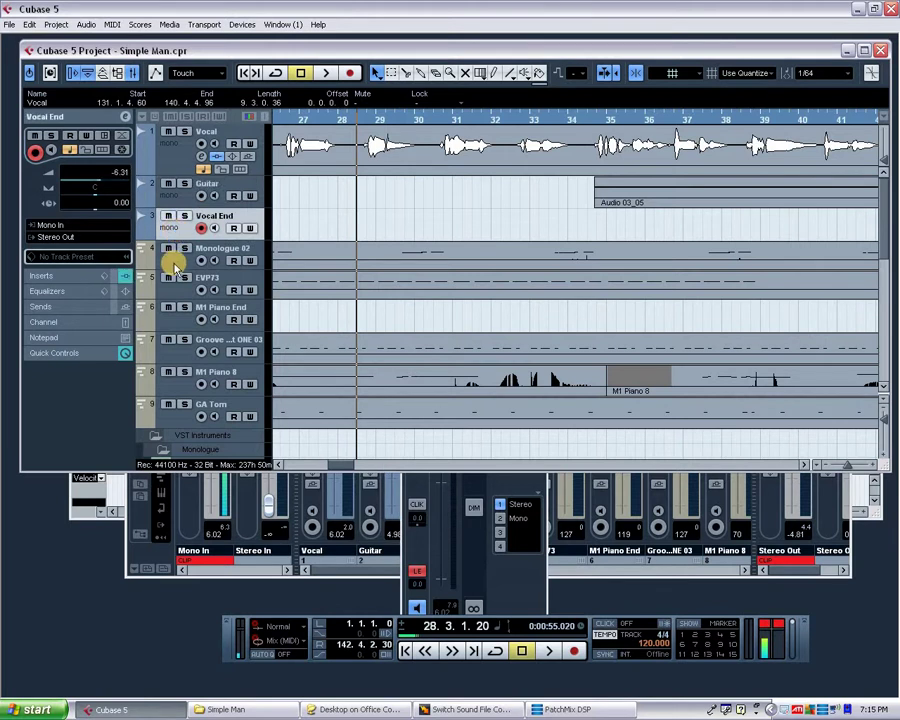
left_click(176, 262)
left_click(180, 232)
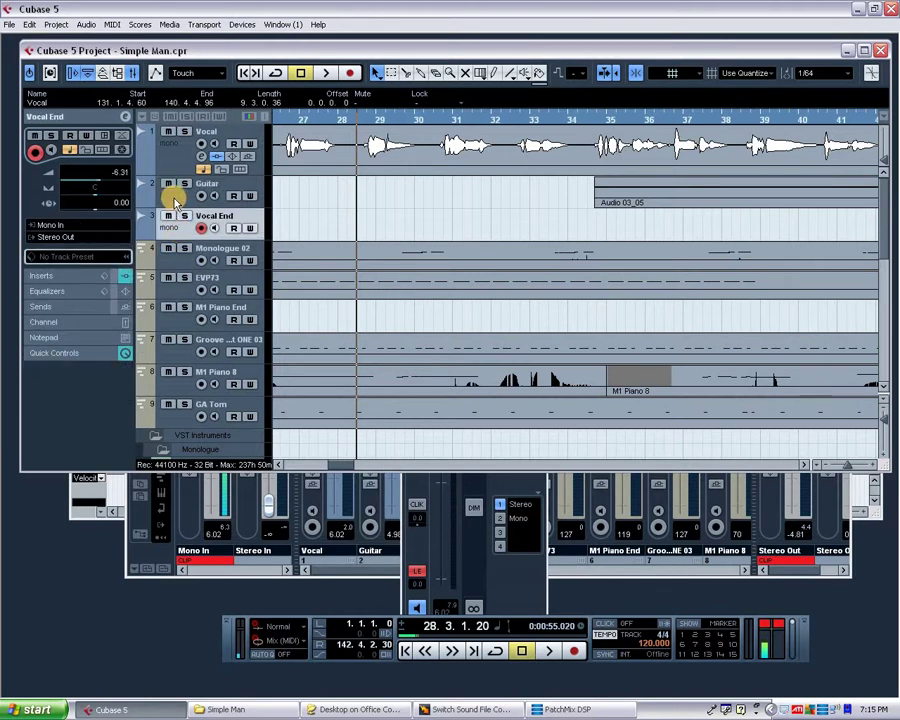
left_click(174, 192)
left_click(182, 170)
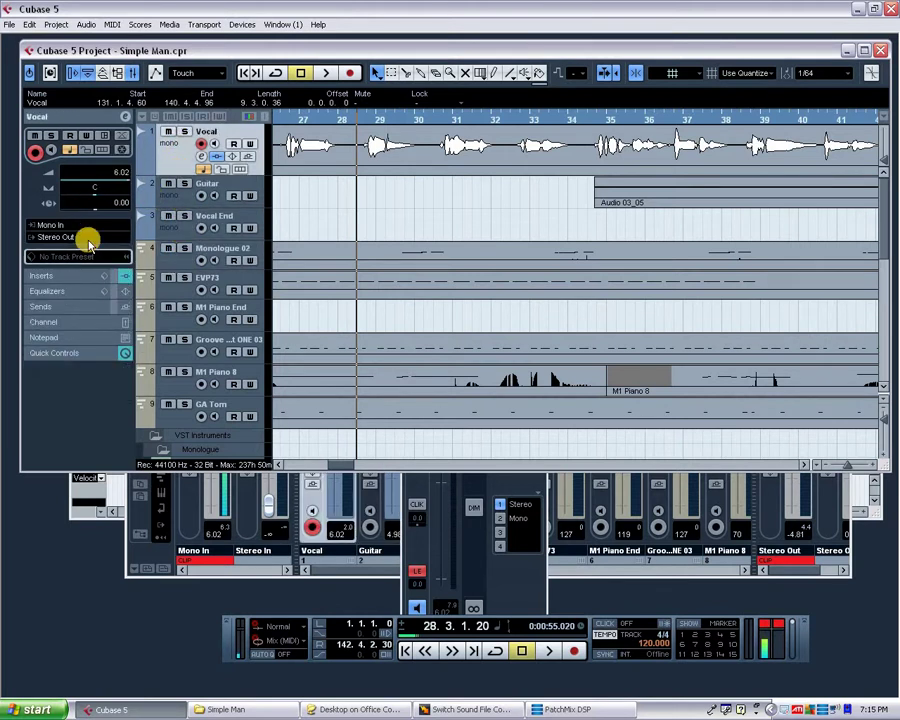
Select Guitar briefly and return to Vocal while looking through the track list down to the VST Instruments folder
left_click(172, 205)
scroll(189, 281, "down", 6)
scroll(189, 281, "up", 6)
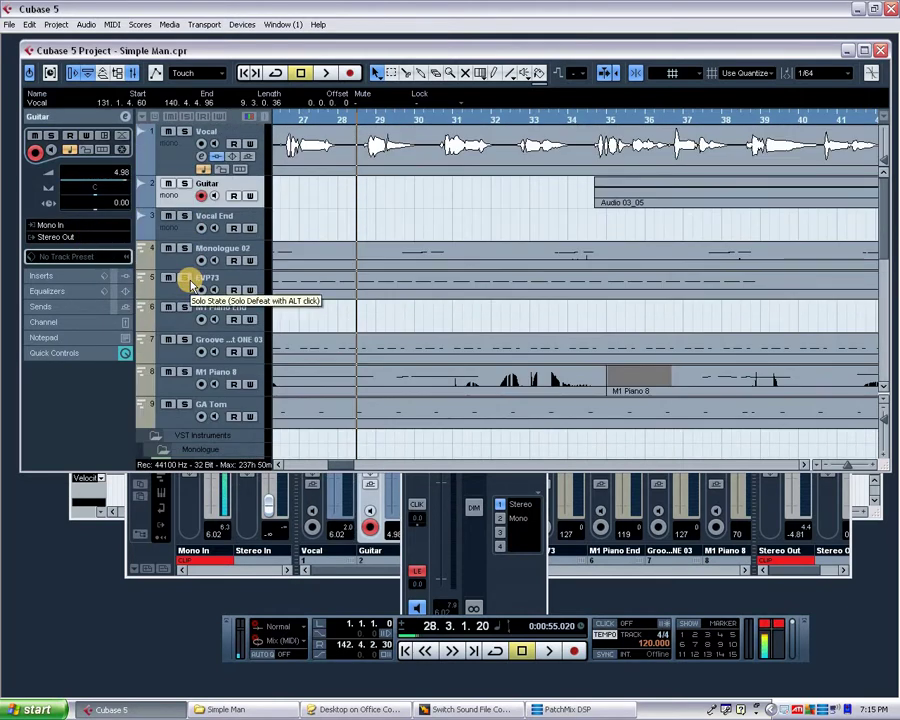
left_click(178, 162)
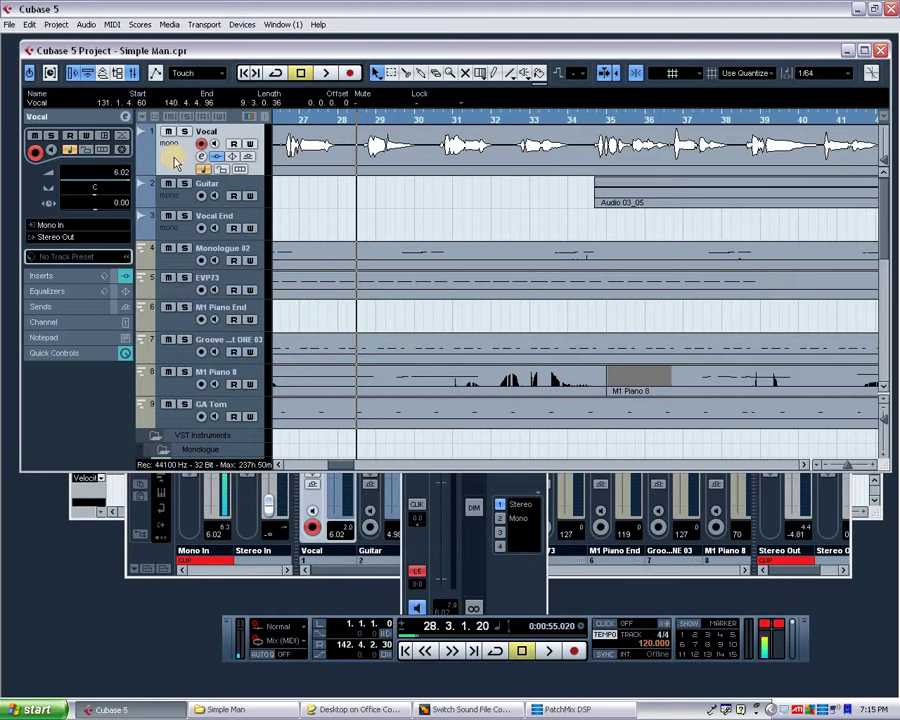
scroll(175, 162, "down", 2)
scroll(175, 162, "down", 4)
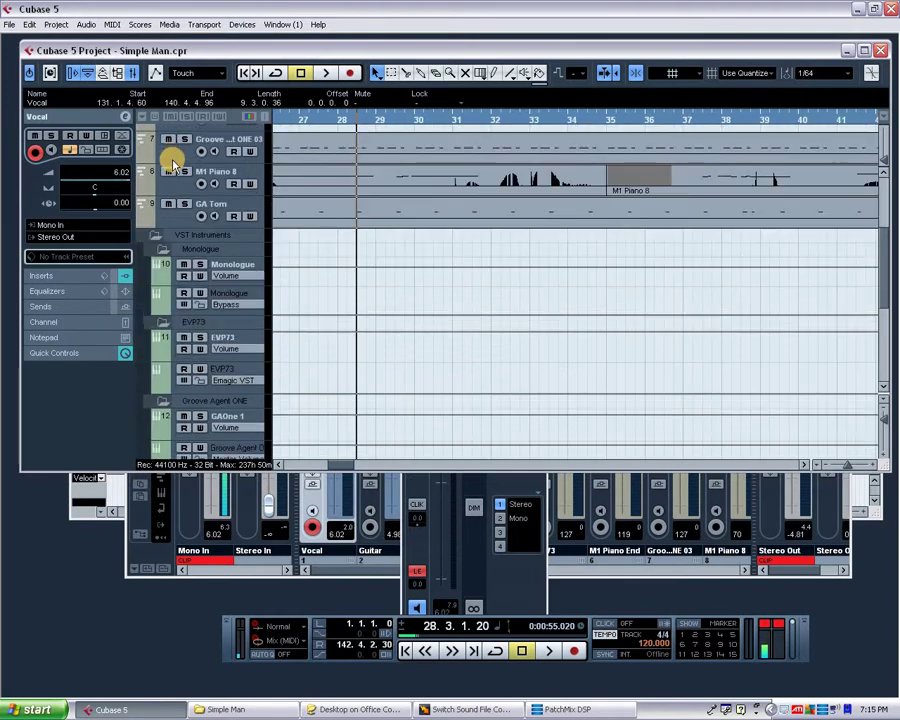
scroll(172, 163, "up", 4)
scroll(172, 163, "down", 4)
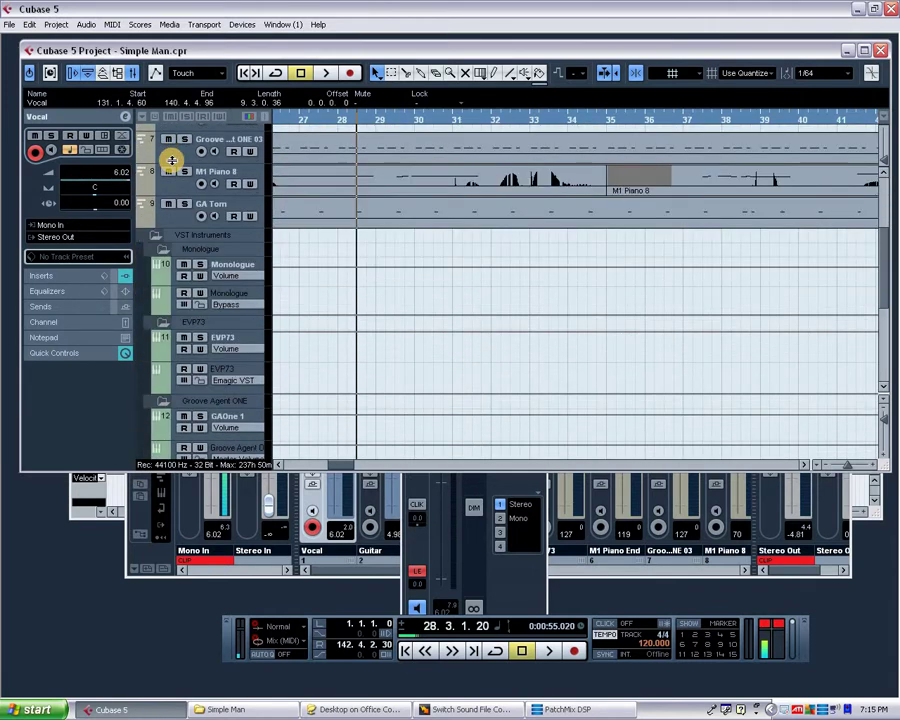
Go through the GA Tom track, the Monologue and EVP73 instrument channels, and the Monologue folder to compare their Inspector settings
left_click(175, 221)
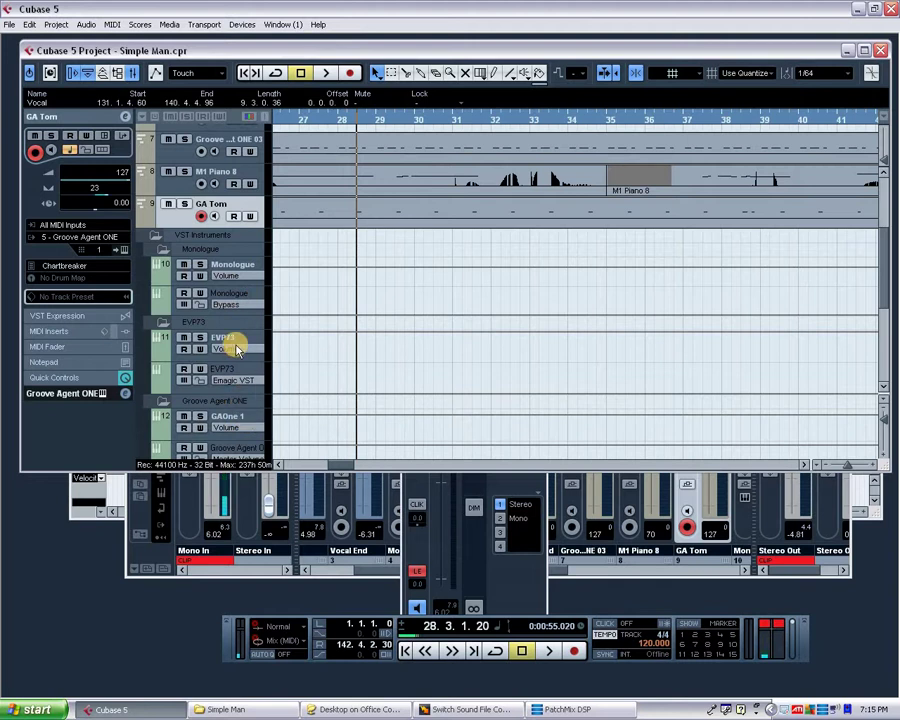
left_click(238, 265)
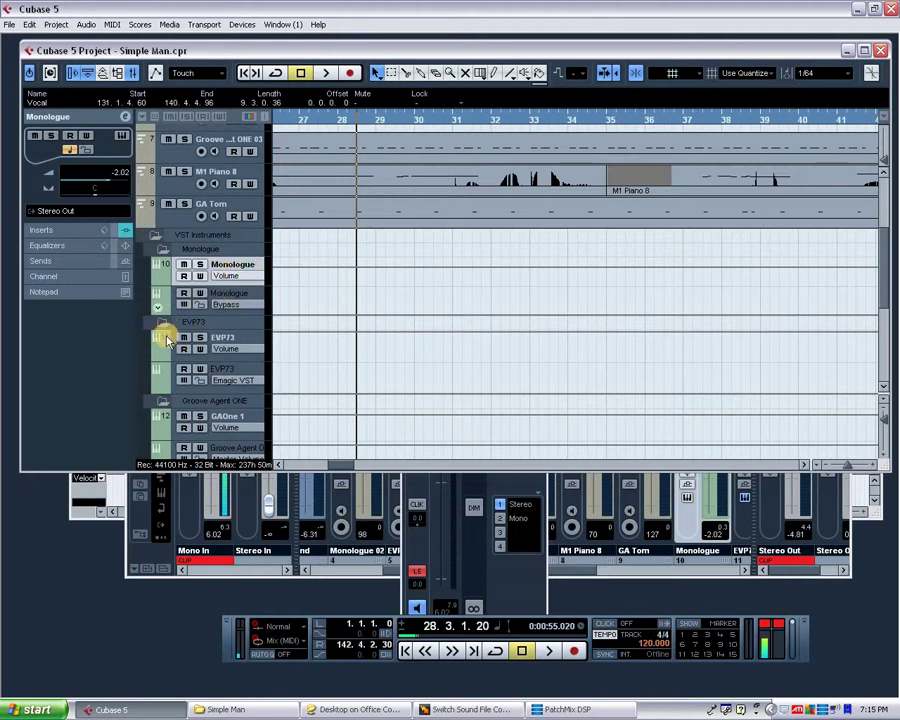
left_click(242, 336)
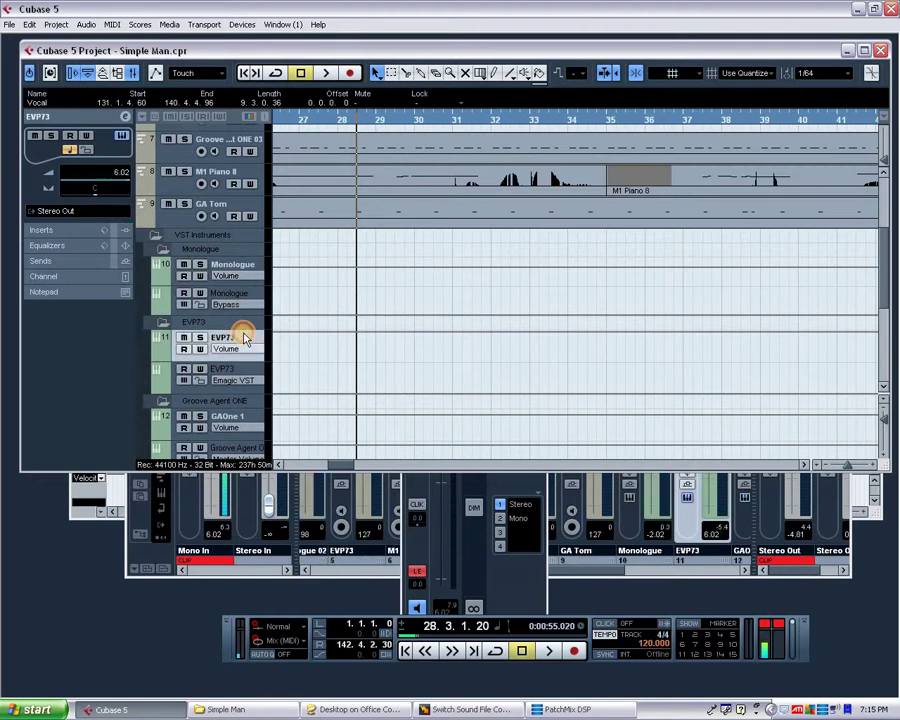
left_click(236, 249)
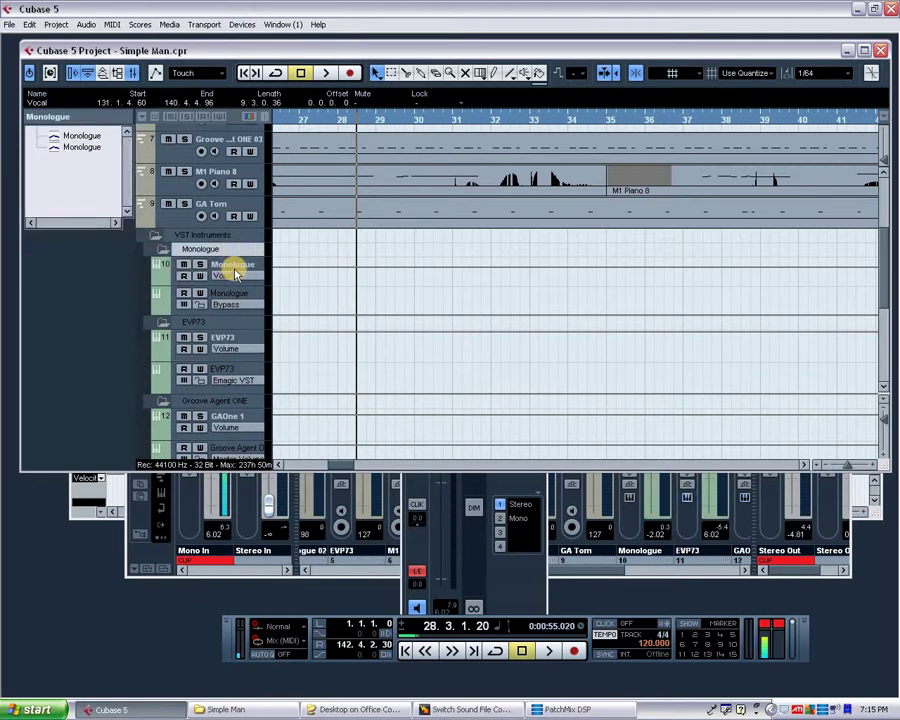
Show the inserts of the Monologue instrument channel, return to its basic settings, and select the EVP73 instrument channel
left_click(241, 268)
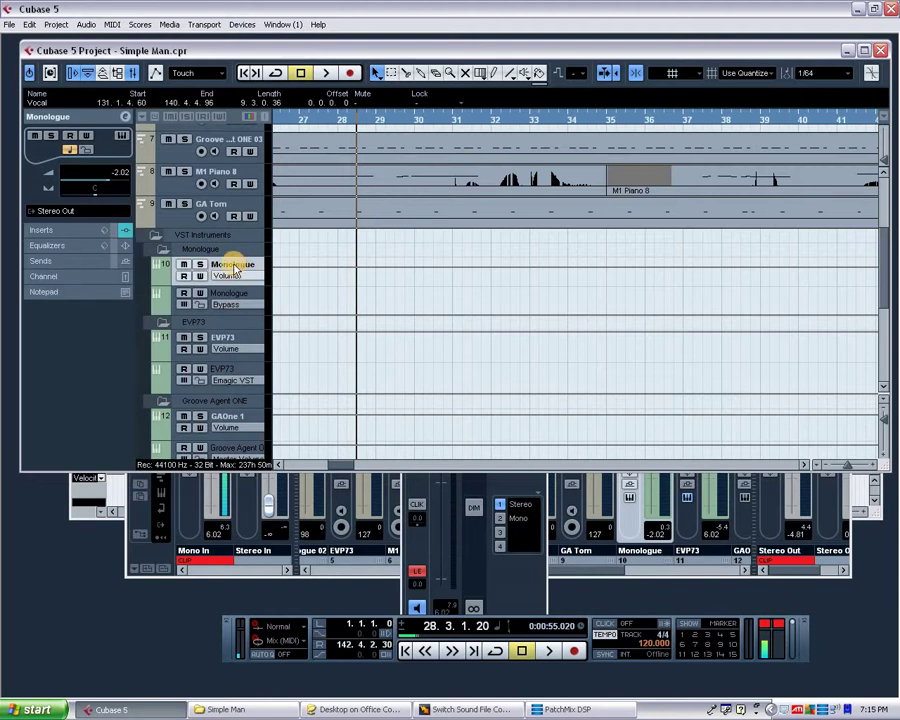
left_click(72, 229)
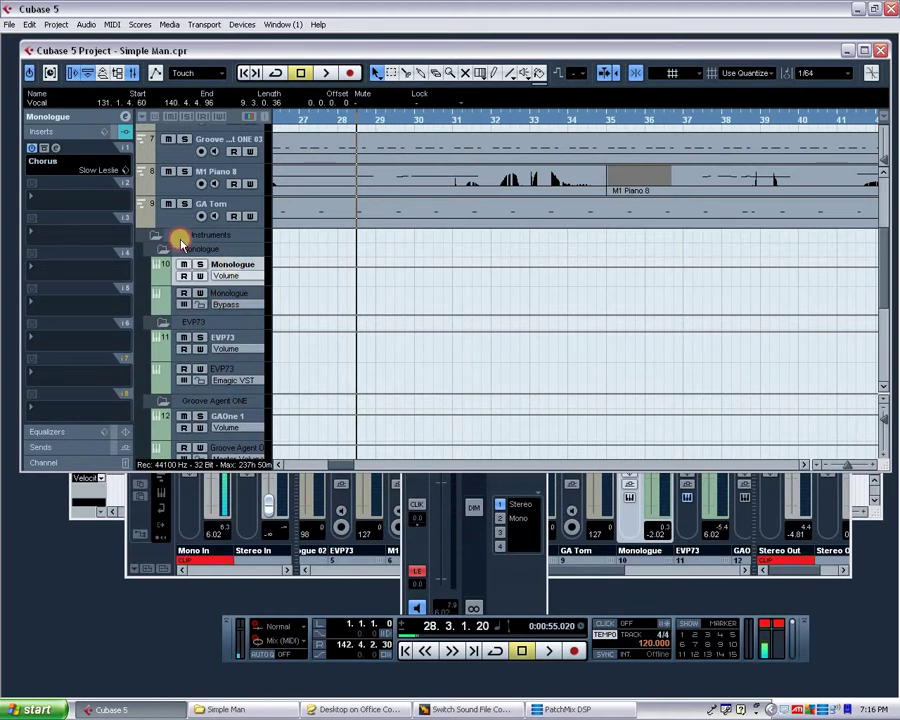
left_click(78, 120)
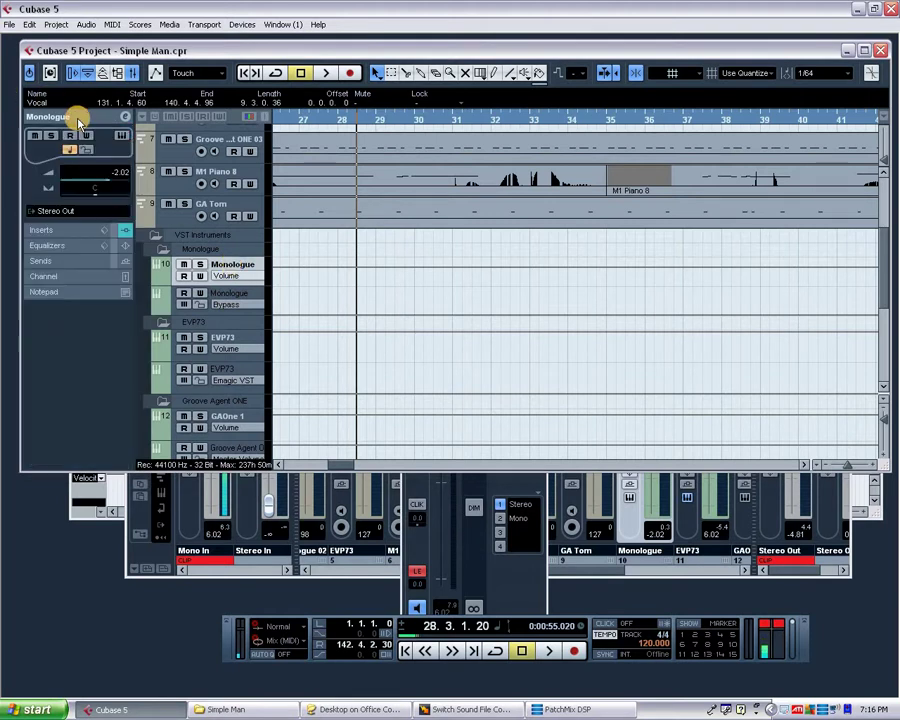
left_click(240, 343)
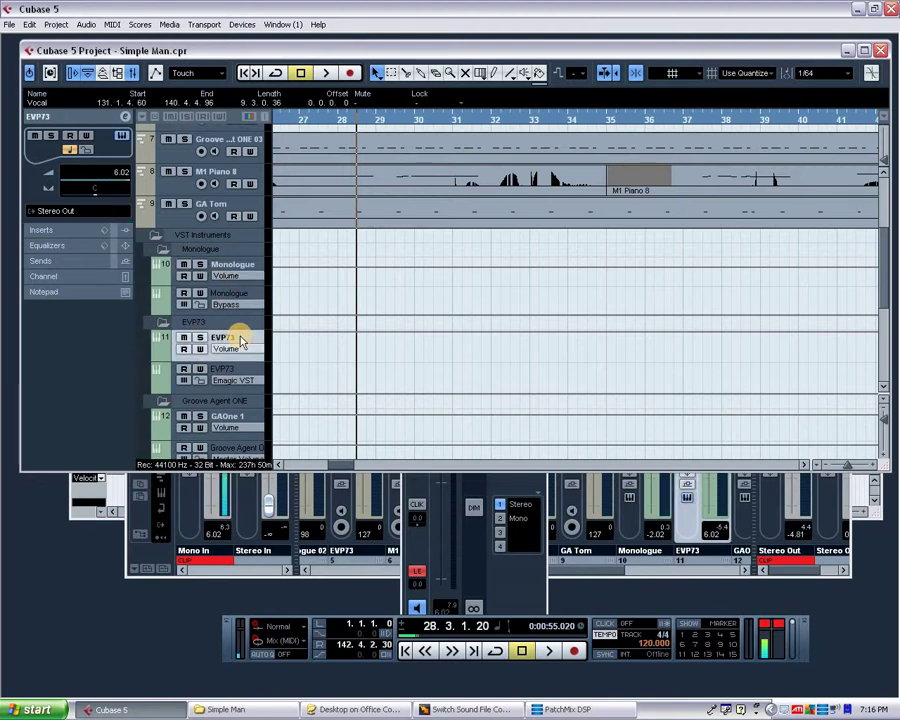
Look through the MIDI insert effects available for the GA Tom track without choosing one, and return to its basic settings
left_click(248, 205)
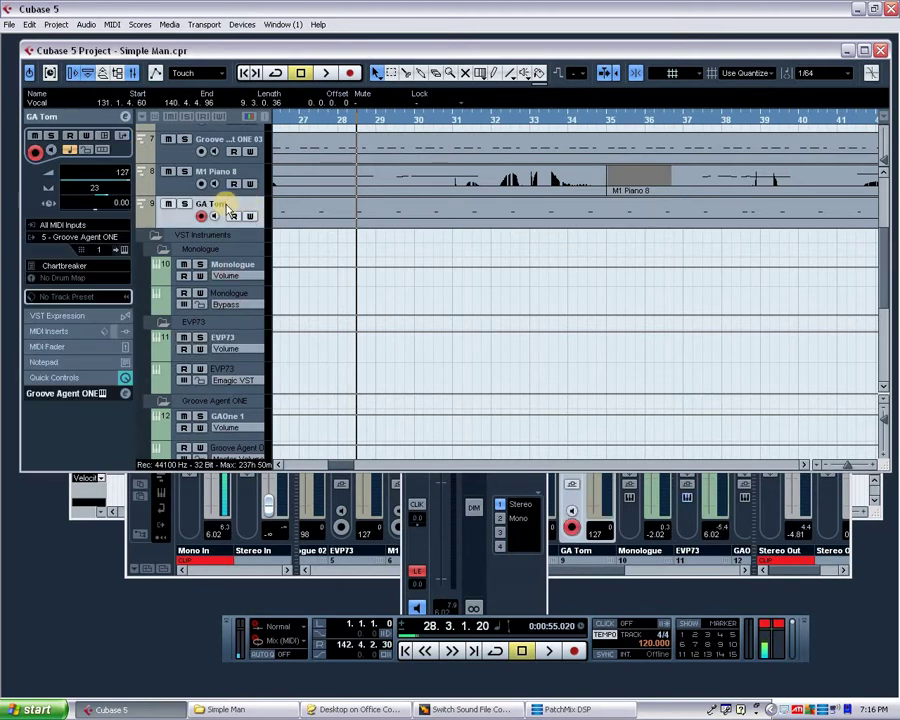
left_click(58, 331)
left_click(34, 176)
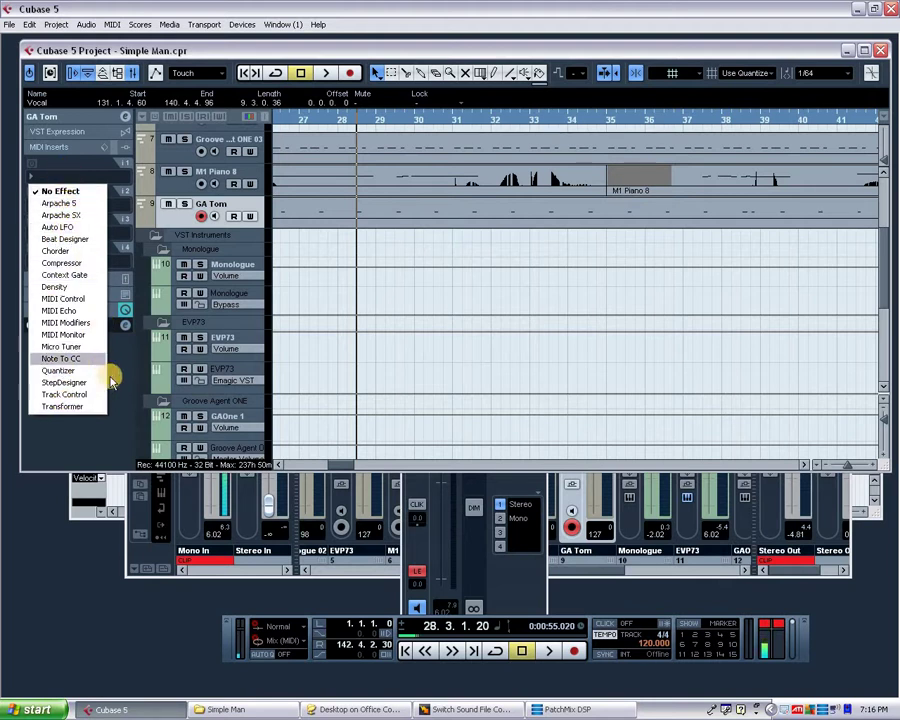
left_click(102, 424)
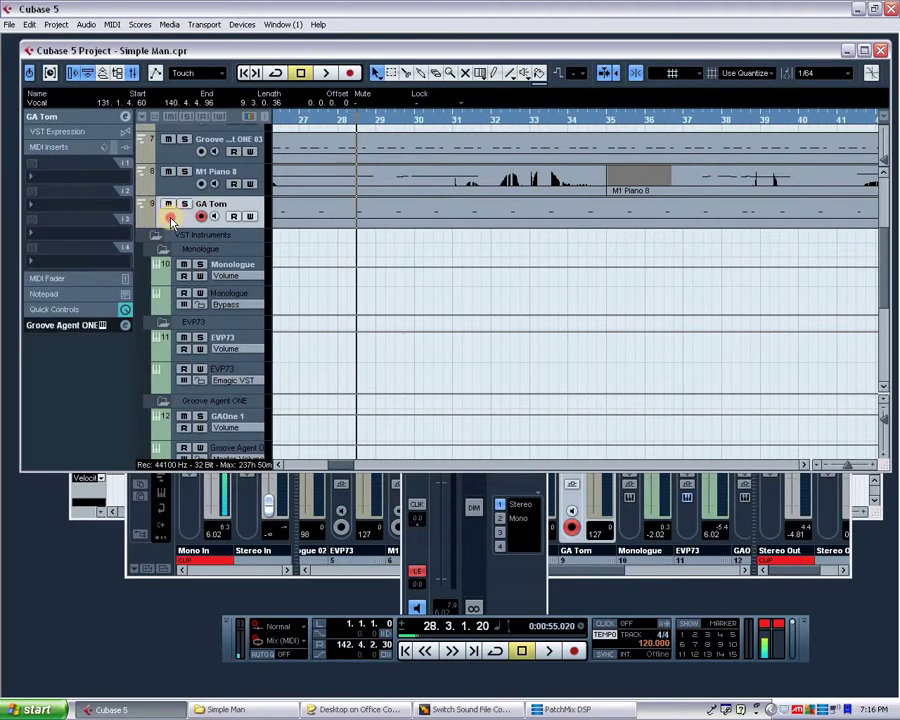
left_click(71, 118)
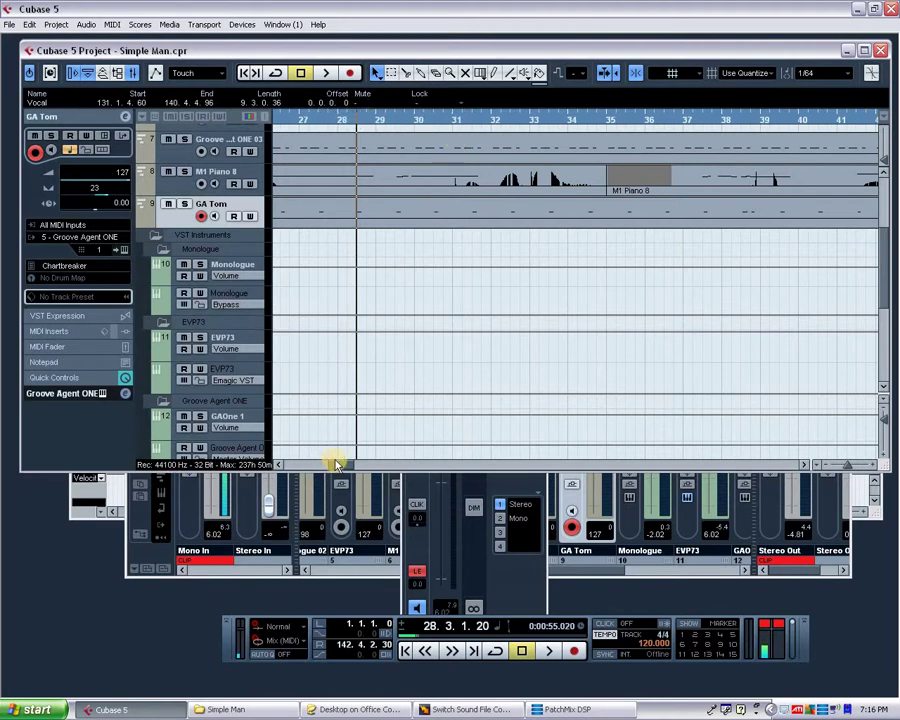
Open the Audio Mixdown export and confirm Simple Man as the file name, saved in the project's Simple Man folder
left_click_drag(340, 462, 271, 467)
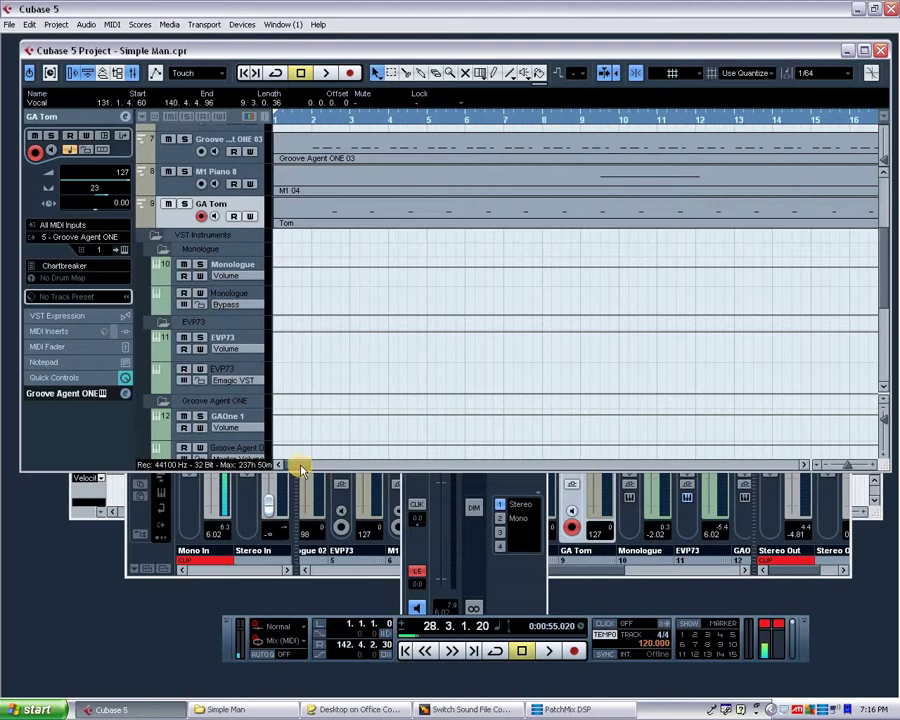
left_click_drag(297, 466, 532, 432)
scroll(478, 456, "up", 5)
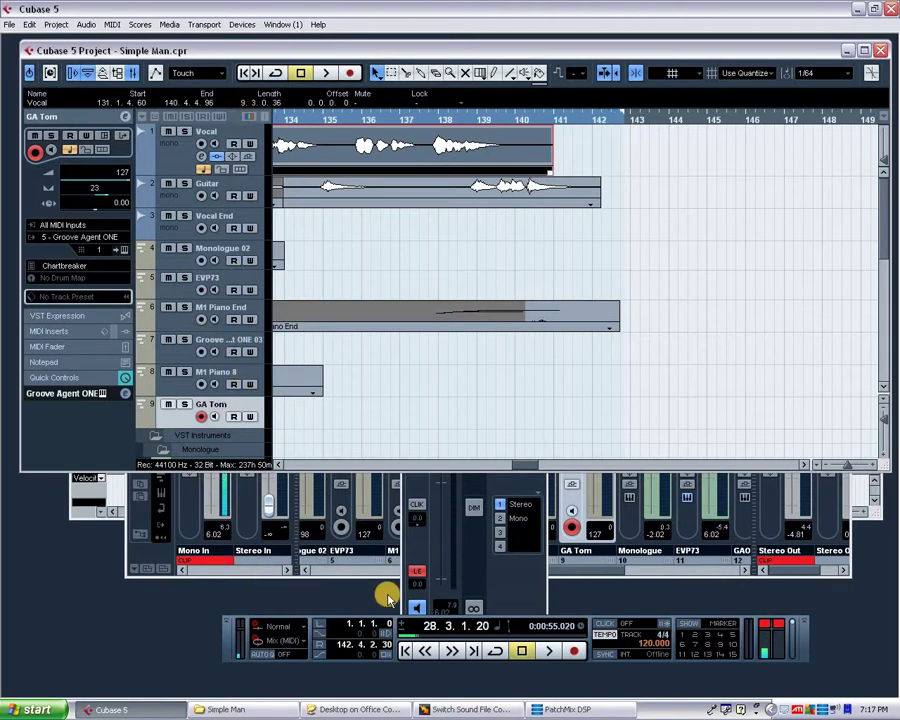
left_click_drag(527, 467, 490, 464)
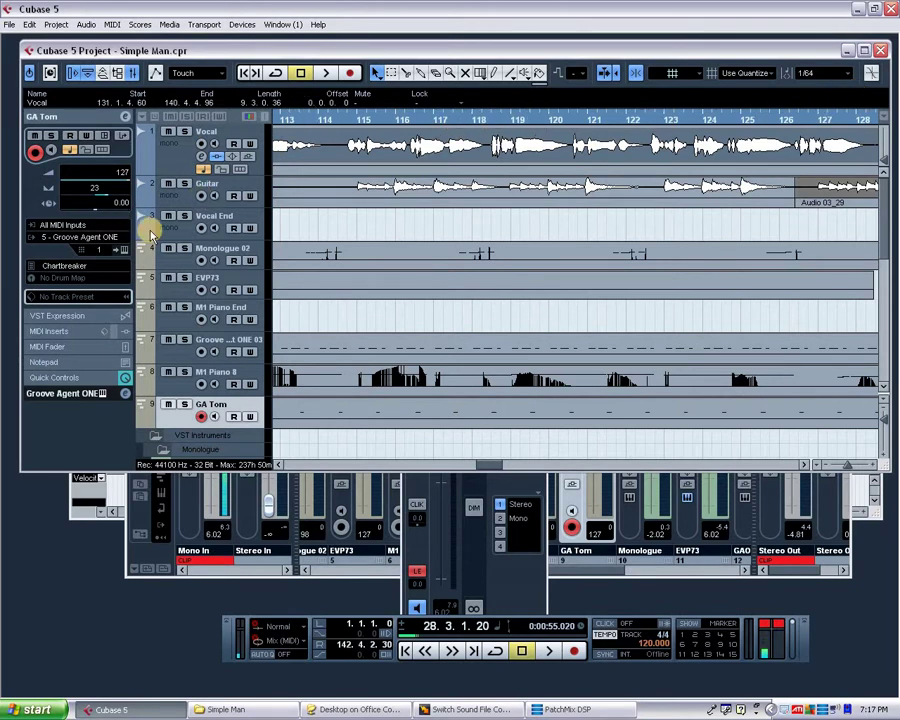
left_click(10, 25)
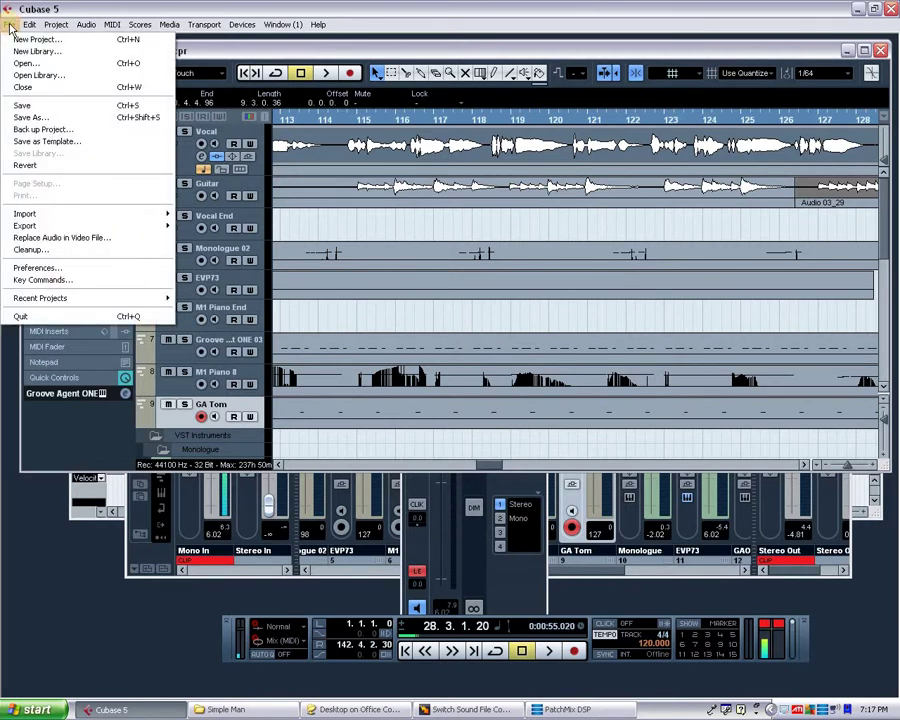
mouse_move(54, 228)
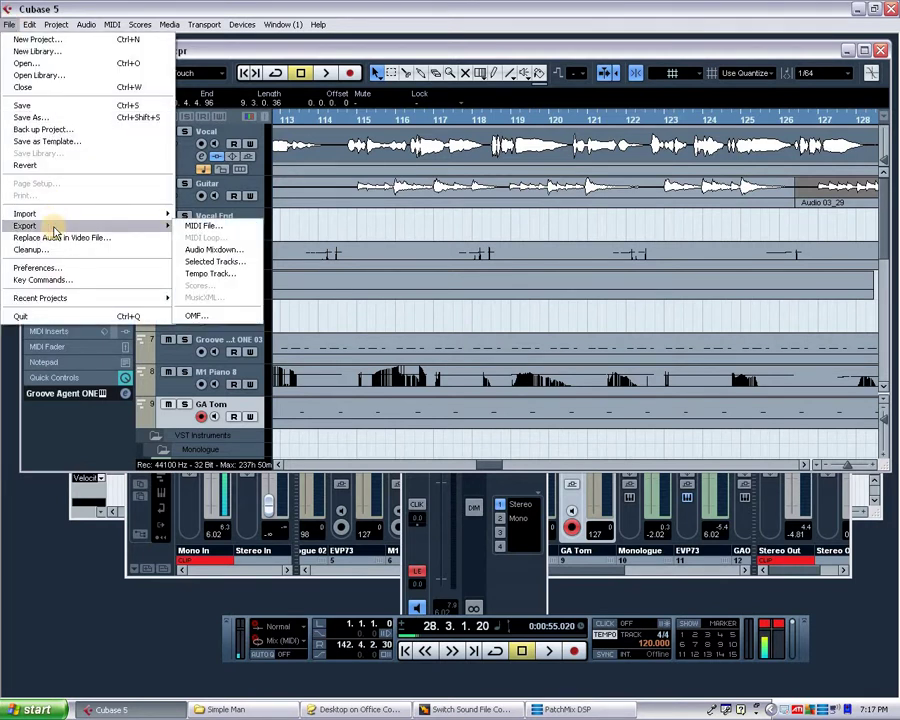
left_click(214, 249)
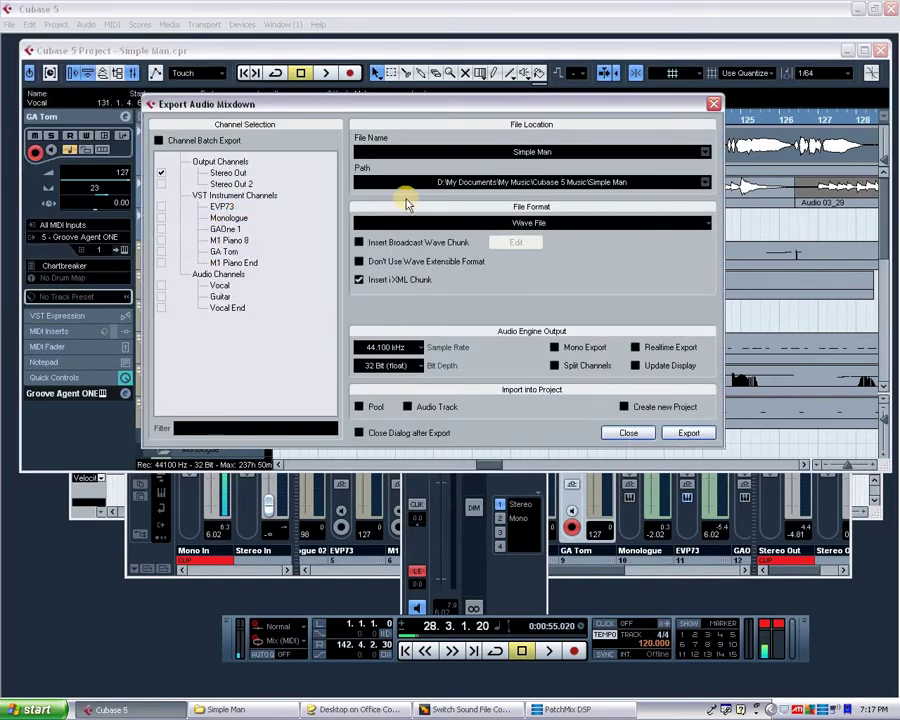
left_click(561, 153)
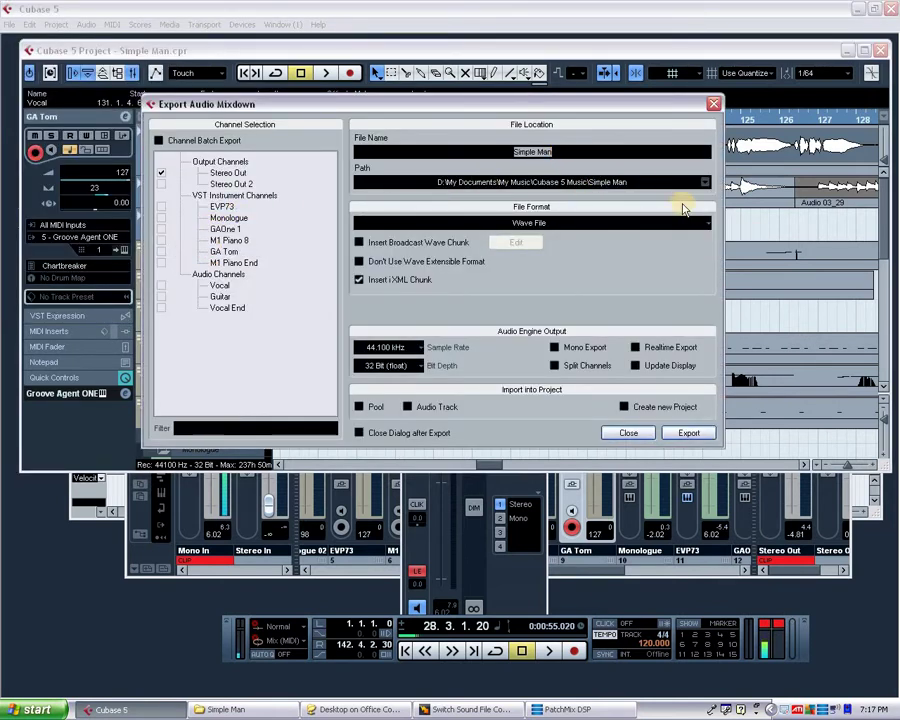
left_click(639, 183)
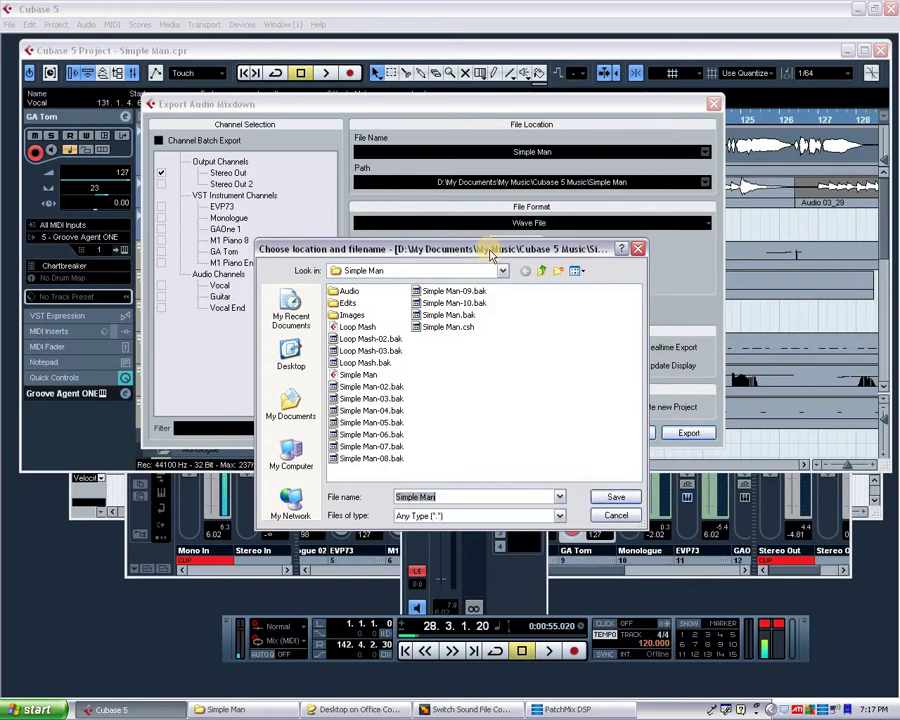
left_click(617, 498)
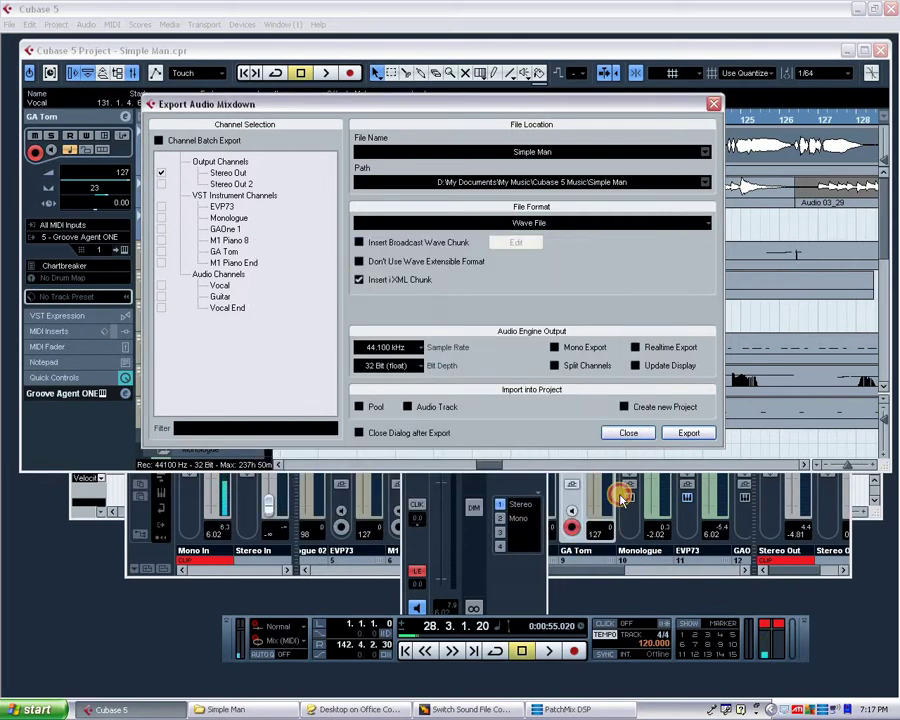
Try Channel Batch Export with the EVP73 and Monologue channels included, and switch batch export off again
left_click(158, 140)
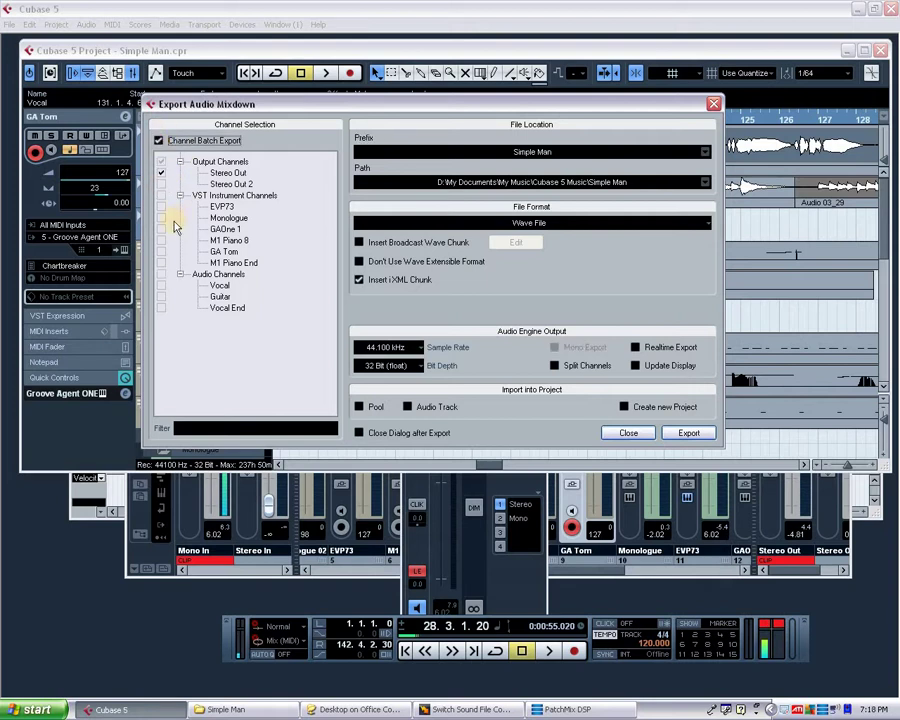
left_click(161, 172)
left_click(161, 217)
left_click(161, 206)
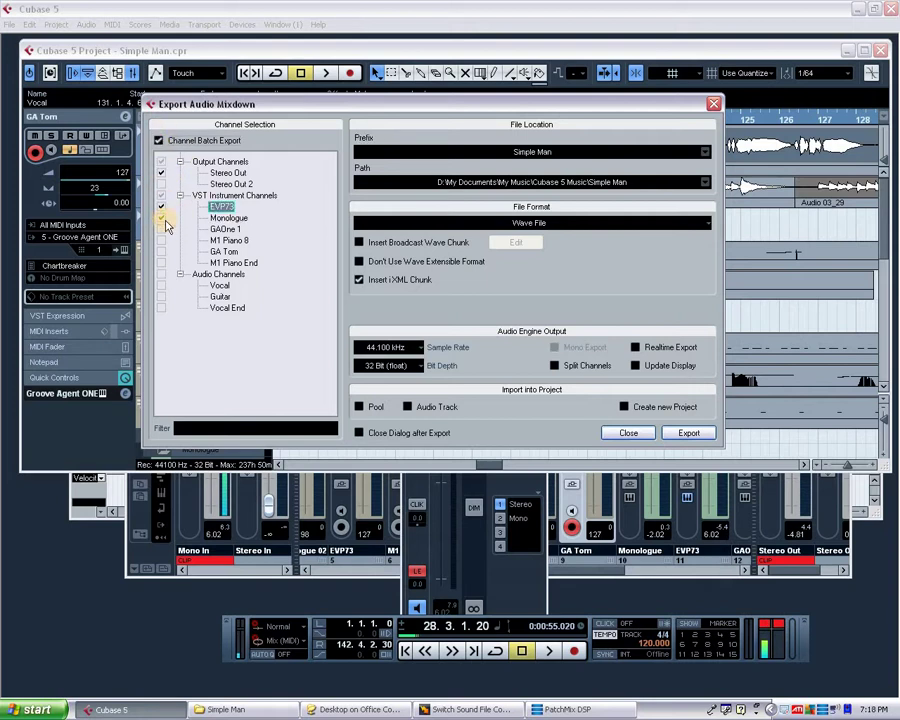
left_click(160, 141)
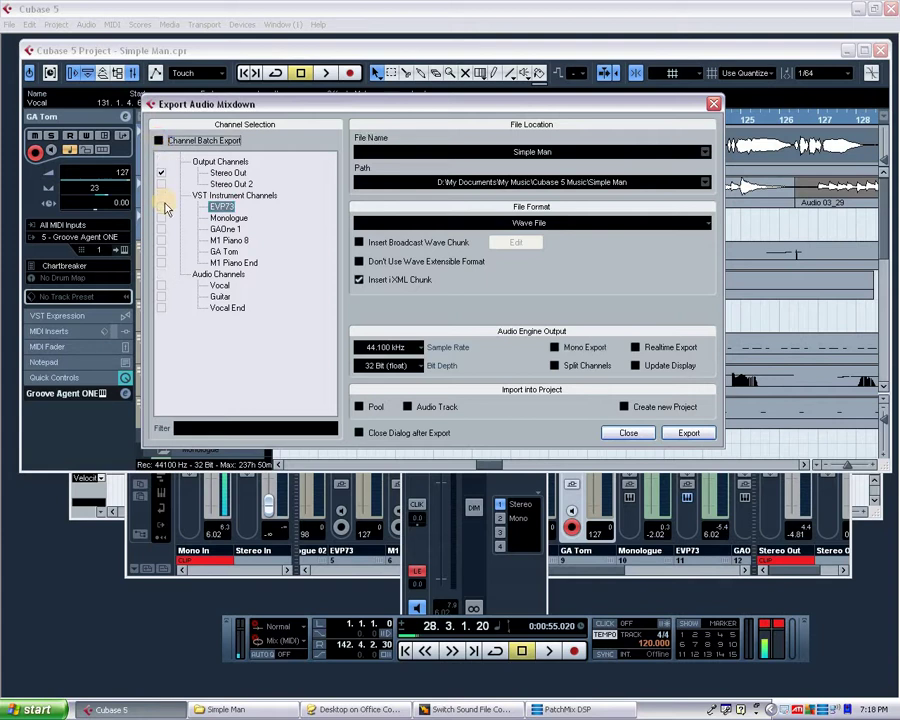
Try EVP73 and GA Tom as single export channels, and return the selection to Stereo Out
left_click(222, 172)
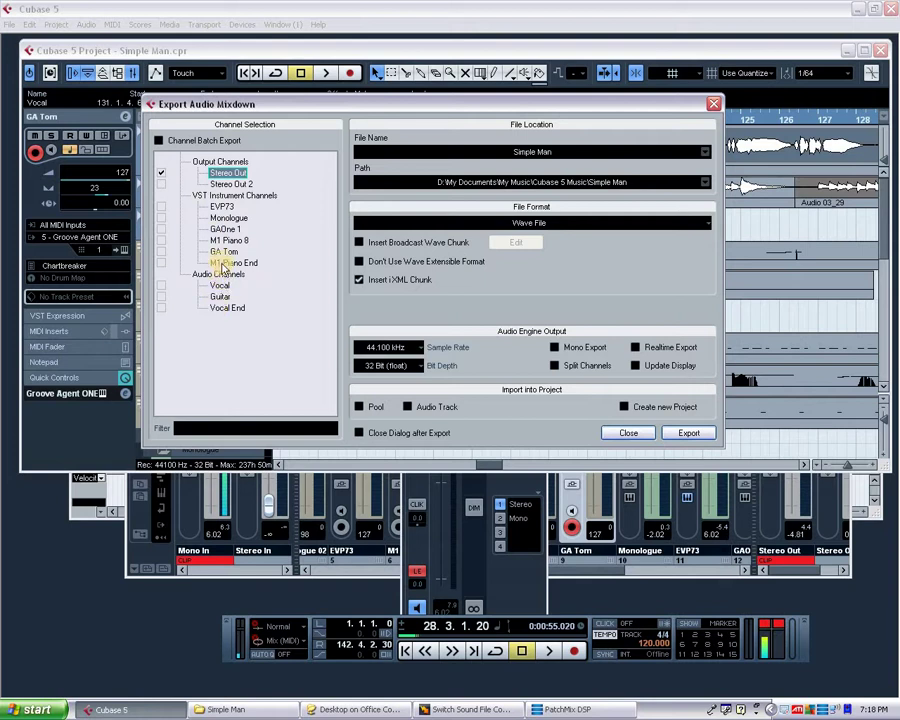
left_click(161, 207)
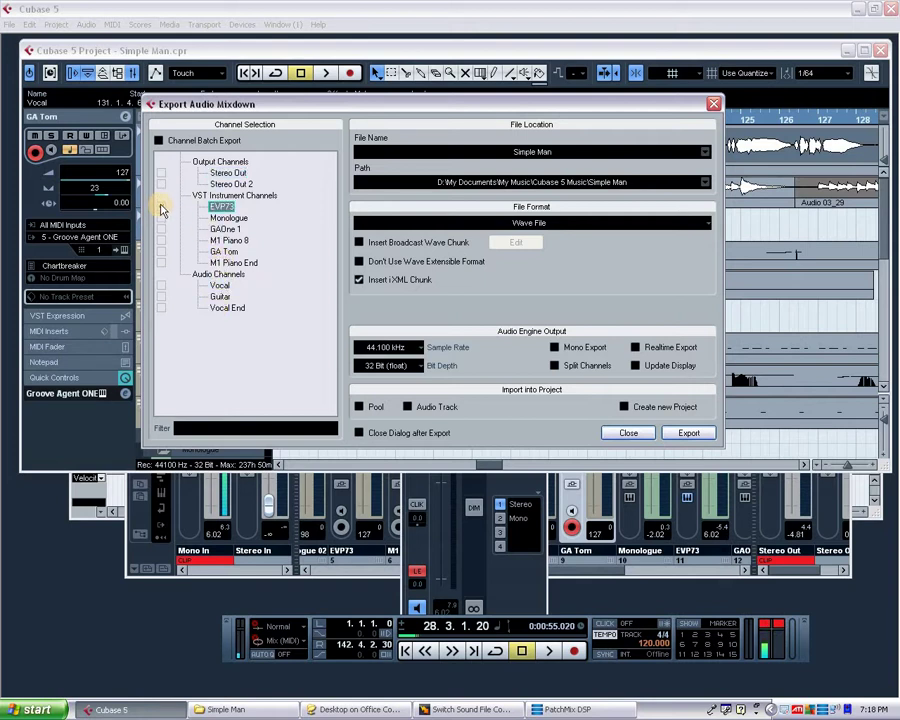
left_click(161, 207)
left_click(162, 253)
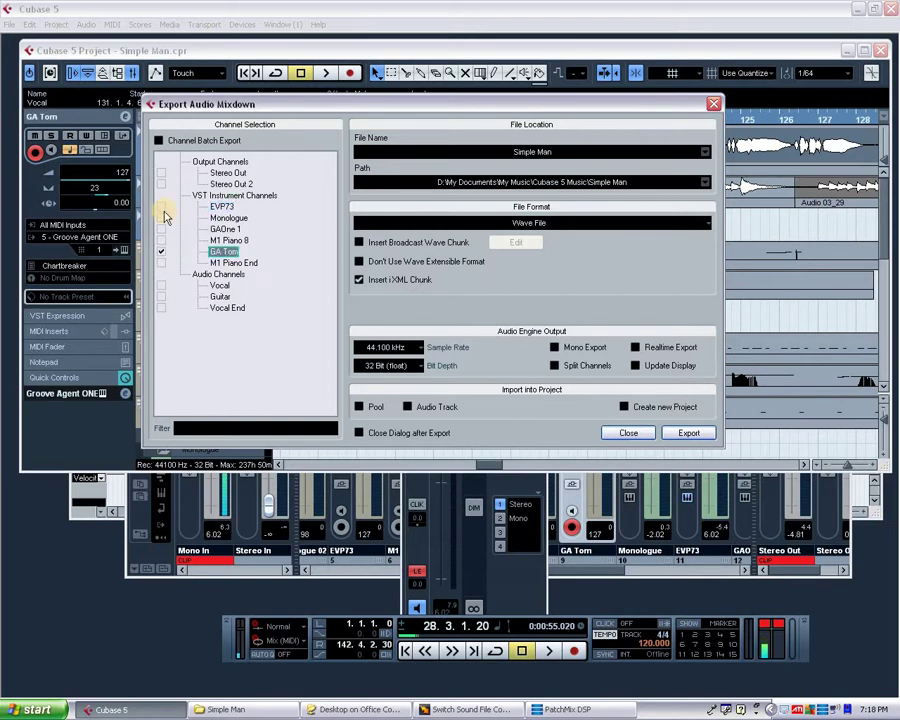
left_click(163, 208)
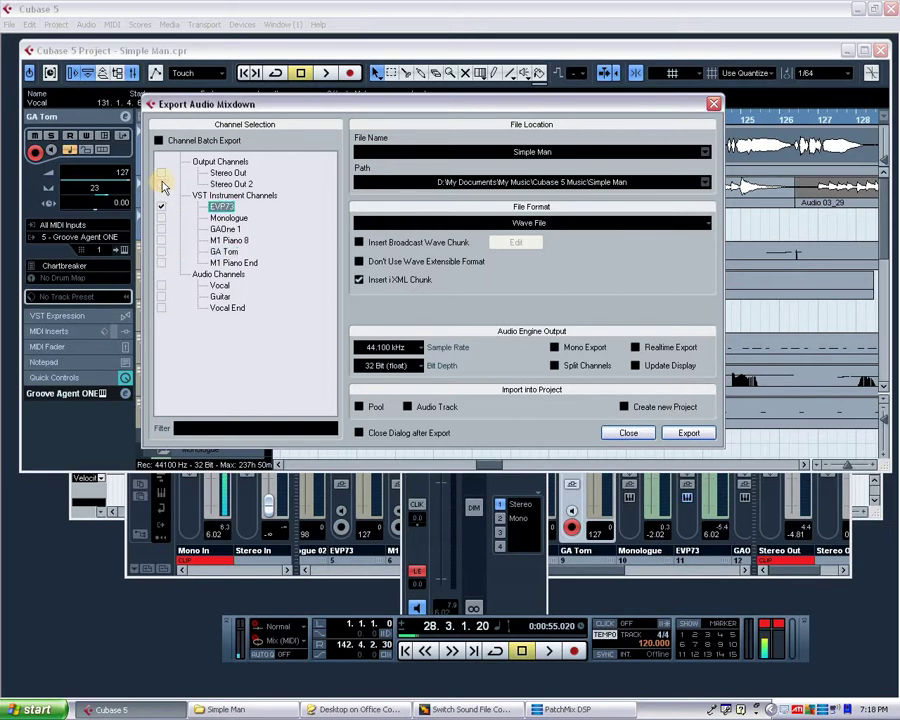
left_click(162, 174)
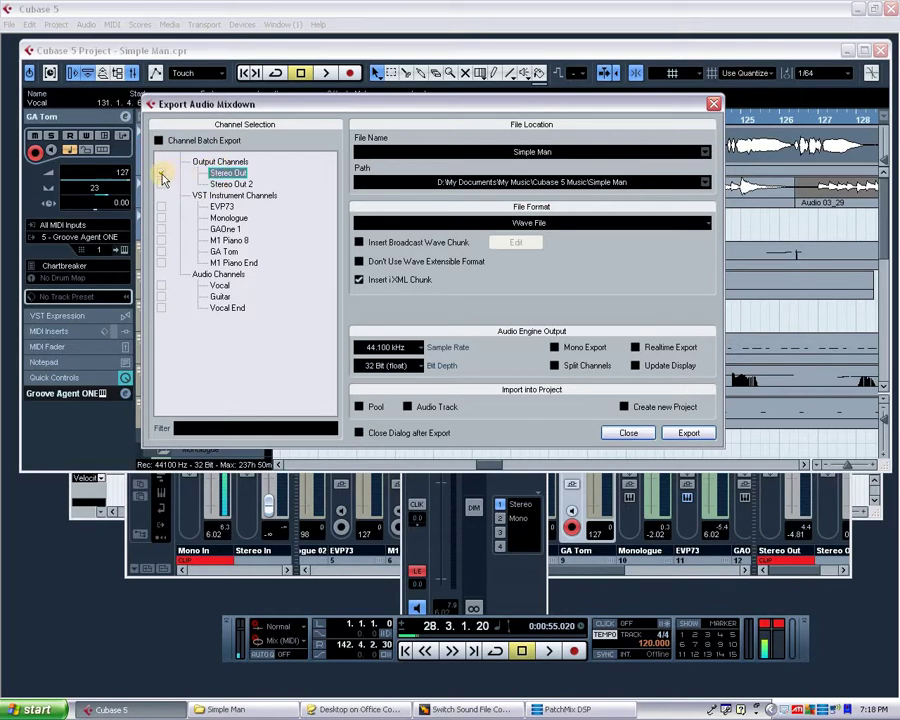
Check the available file formats, keep Wave File, and start exporting the Stereo Out mixdown
left_click(548, 224)
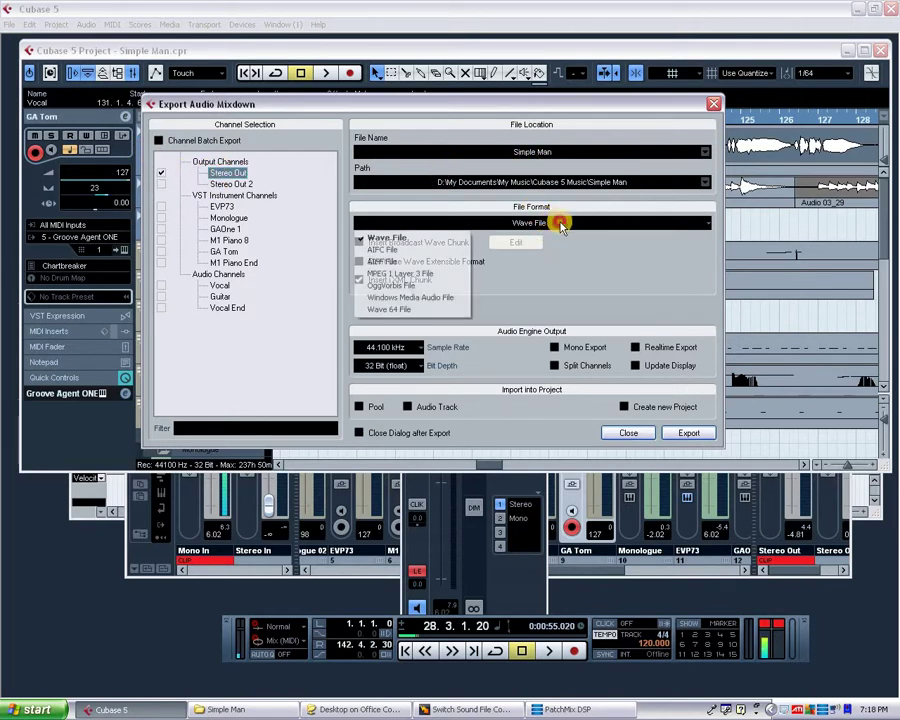
left_click(573, 225)
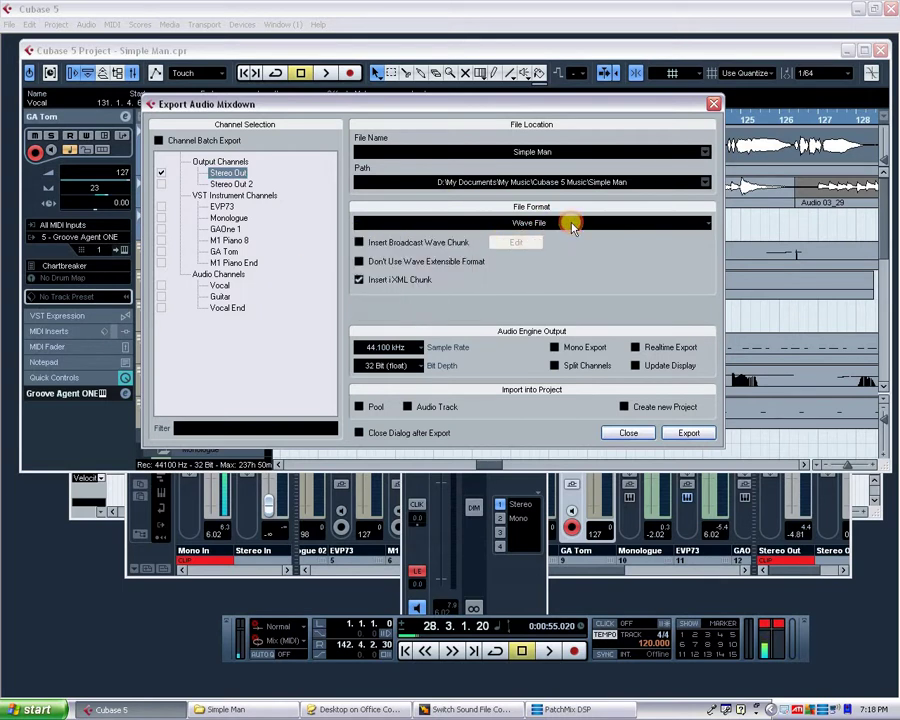
left_click(704, 227)
left_click(706, 228)
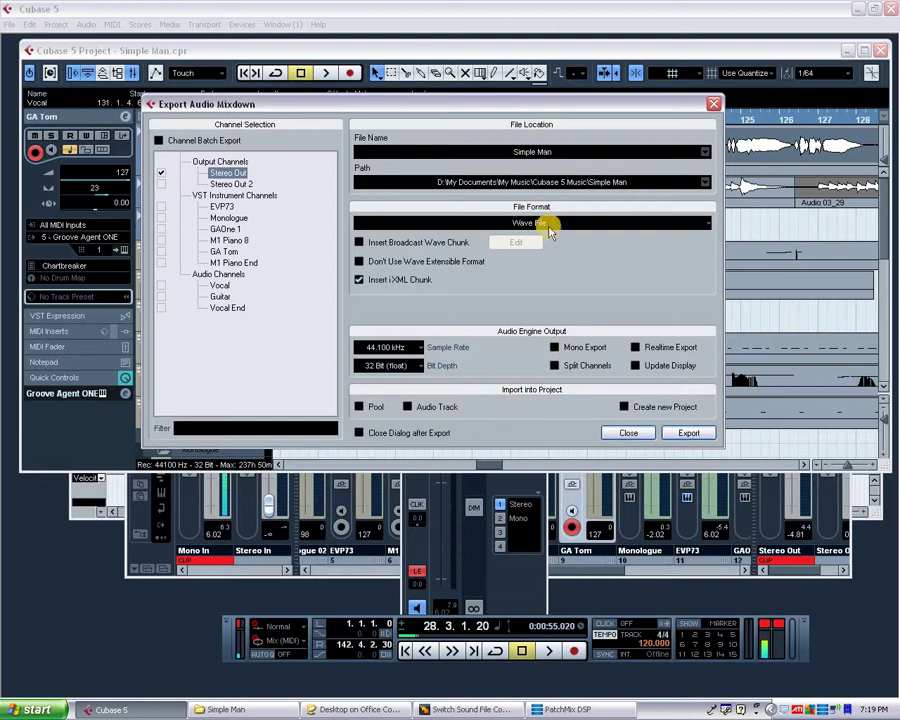
left_click(689, 434)
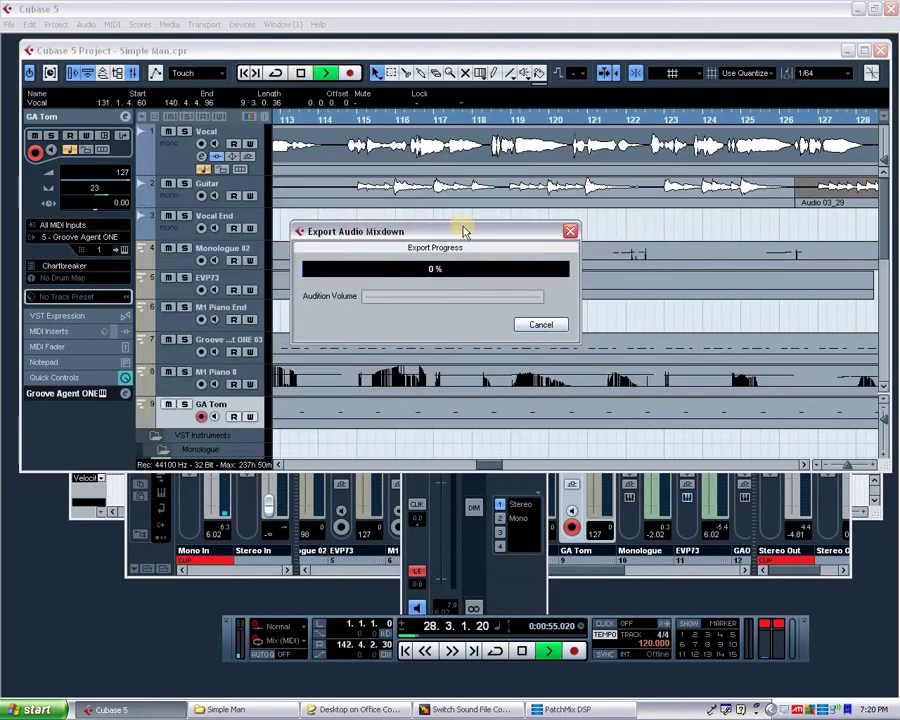